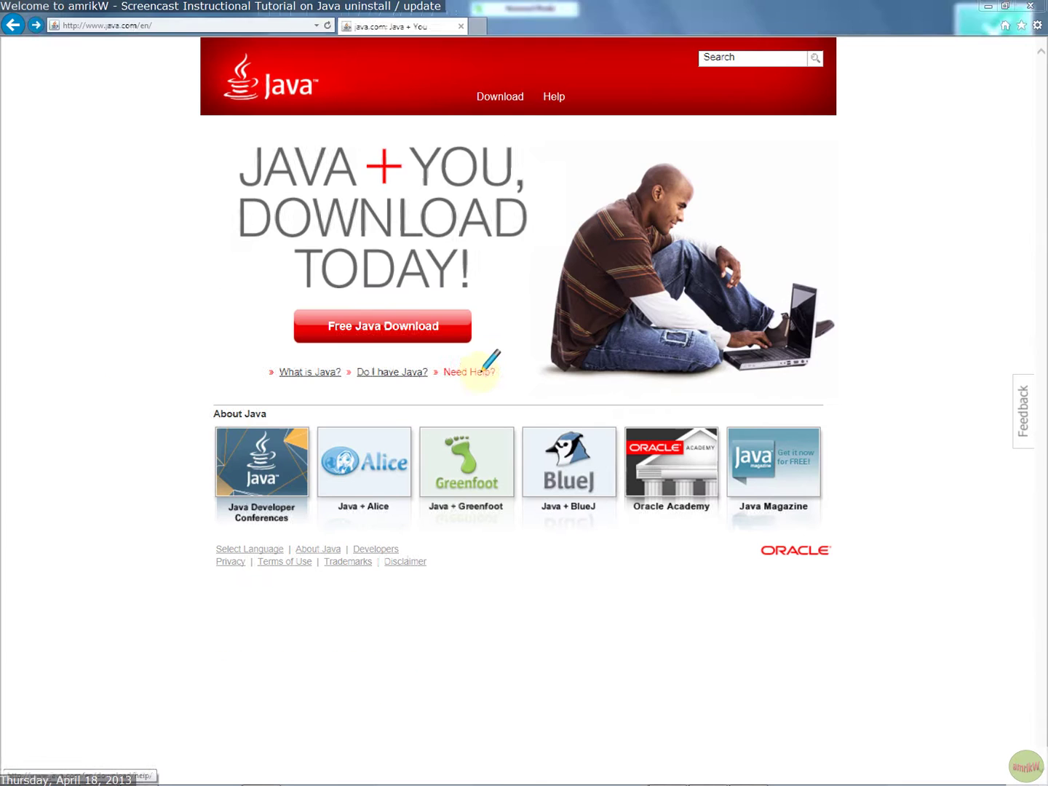
# Open the Java Help Center through the 'Need Help?' link on java.com.
pyautogui.click(481, 370)
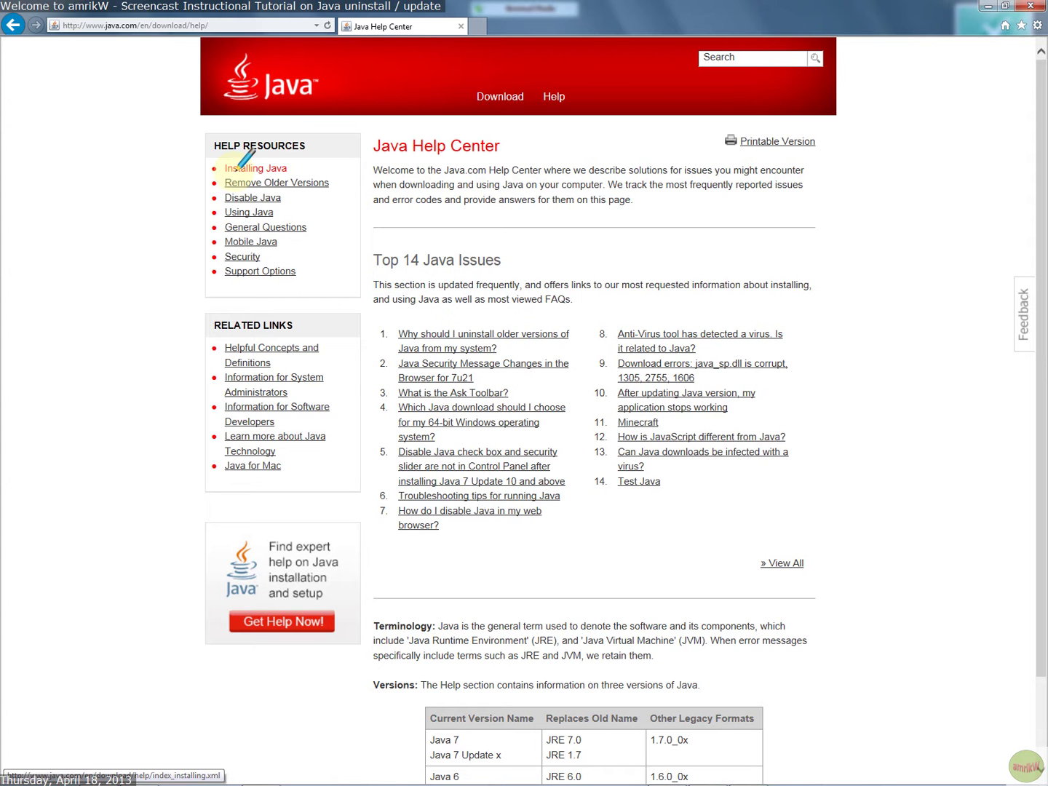
# Show the 'Installing Java' help articles for Java 7 on Windows 7.
pyautogui.click(229, 168)
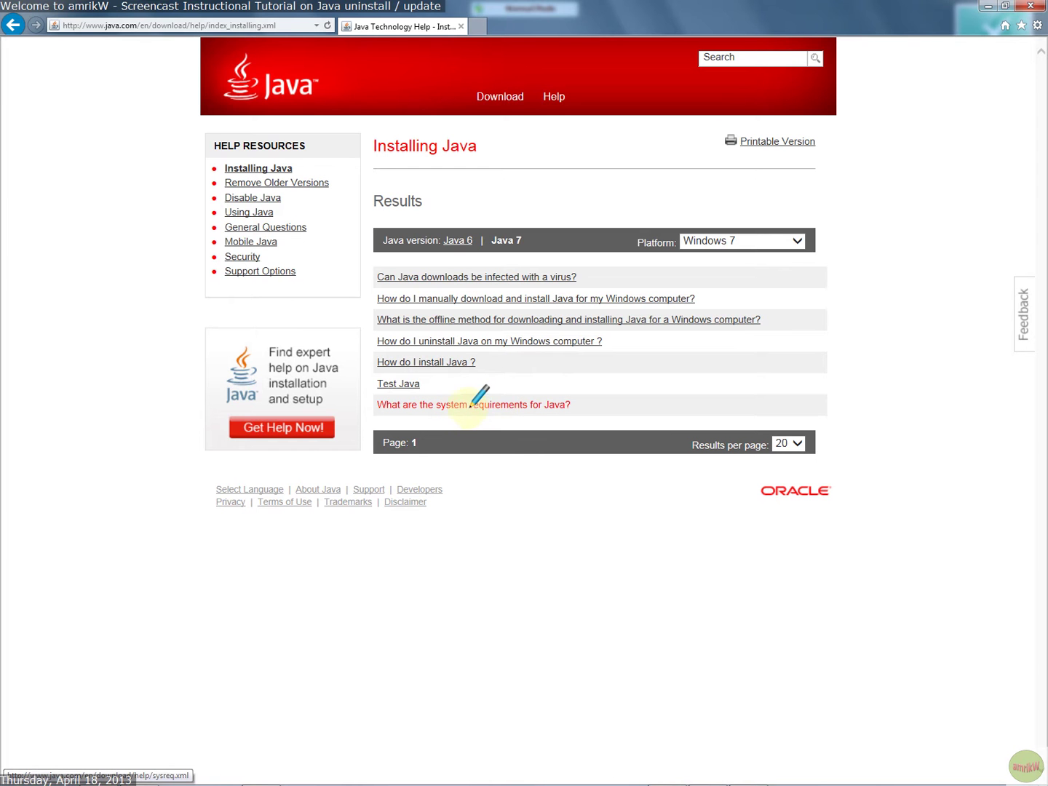
# Open the 'What are the system requirements for Java?' article.
pyautogui.click(506, 406)
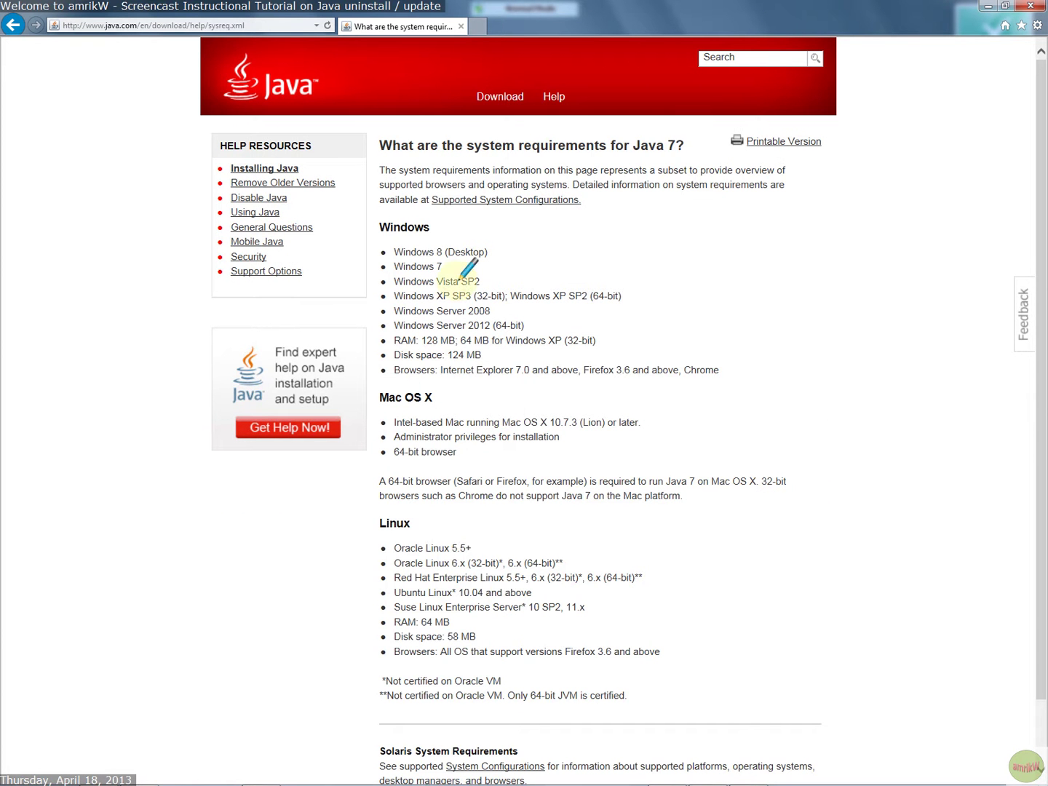
# Highlight the supported platforms phrase, Windows 7 and Windows XP SP3 (32-bit) requirements.
pyautogui.moveTo(389, 180); pyautogui.dragTo(567, 183)
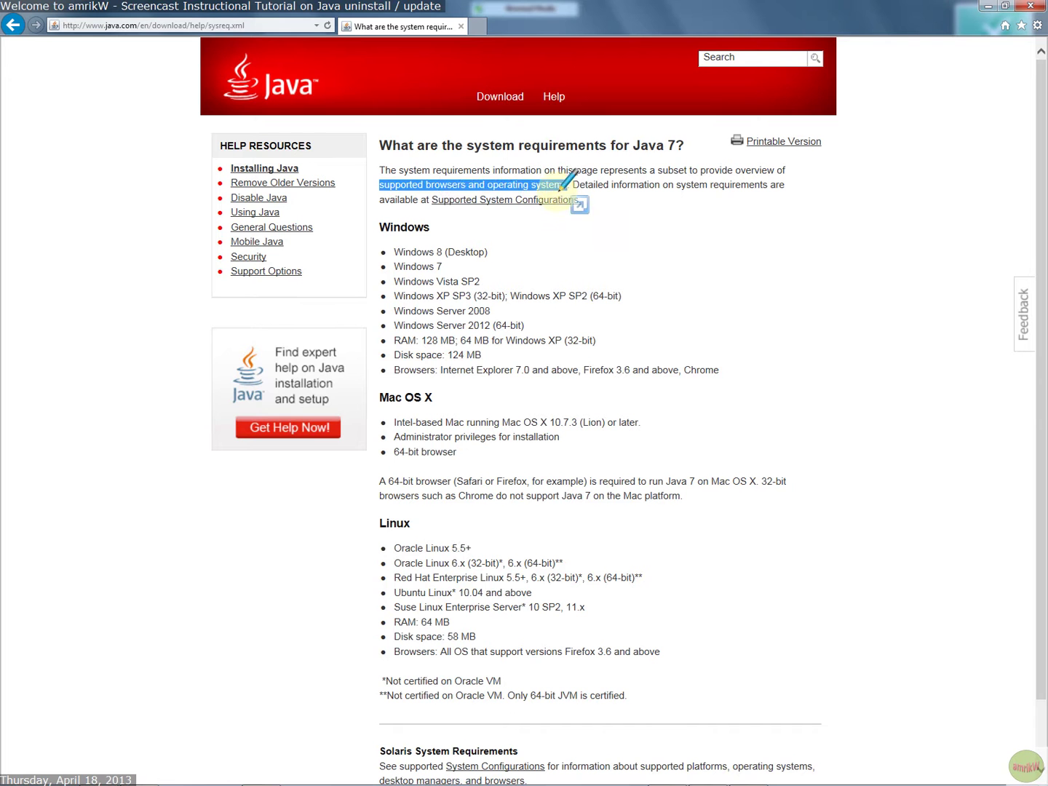
pyautogui.click(677, 275)
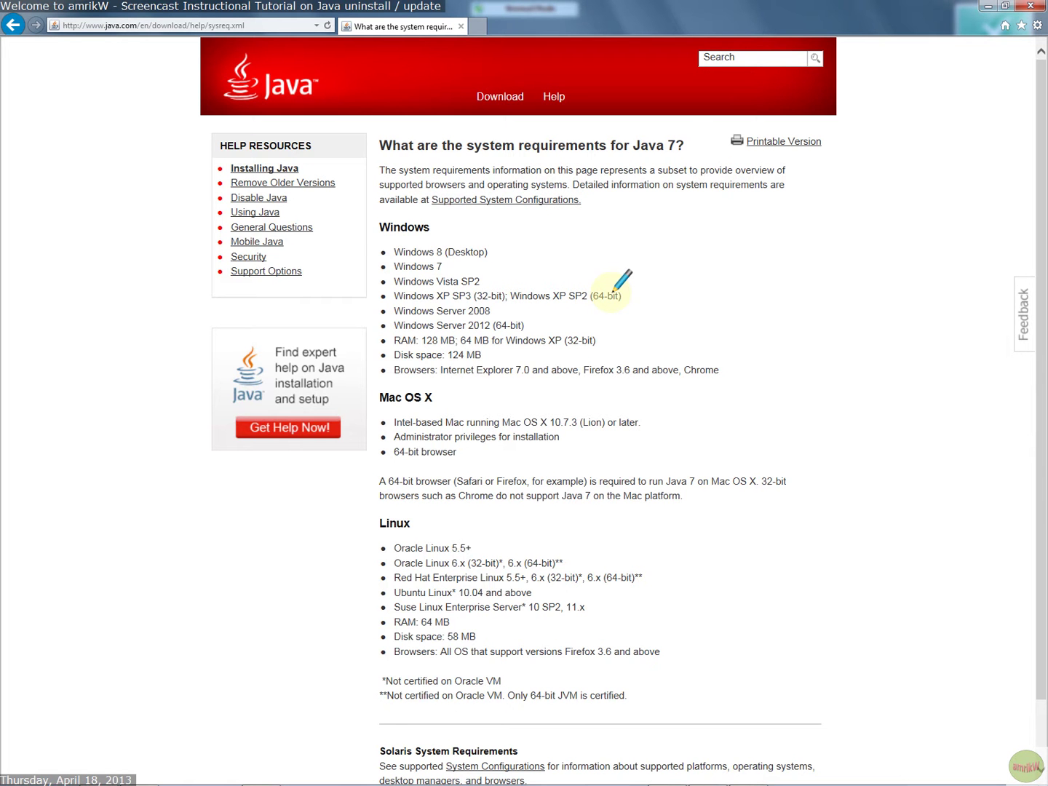
pyautogui.moveTo(395, 265); pyautogui.dragTo(445, 268)
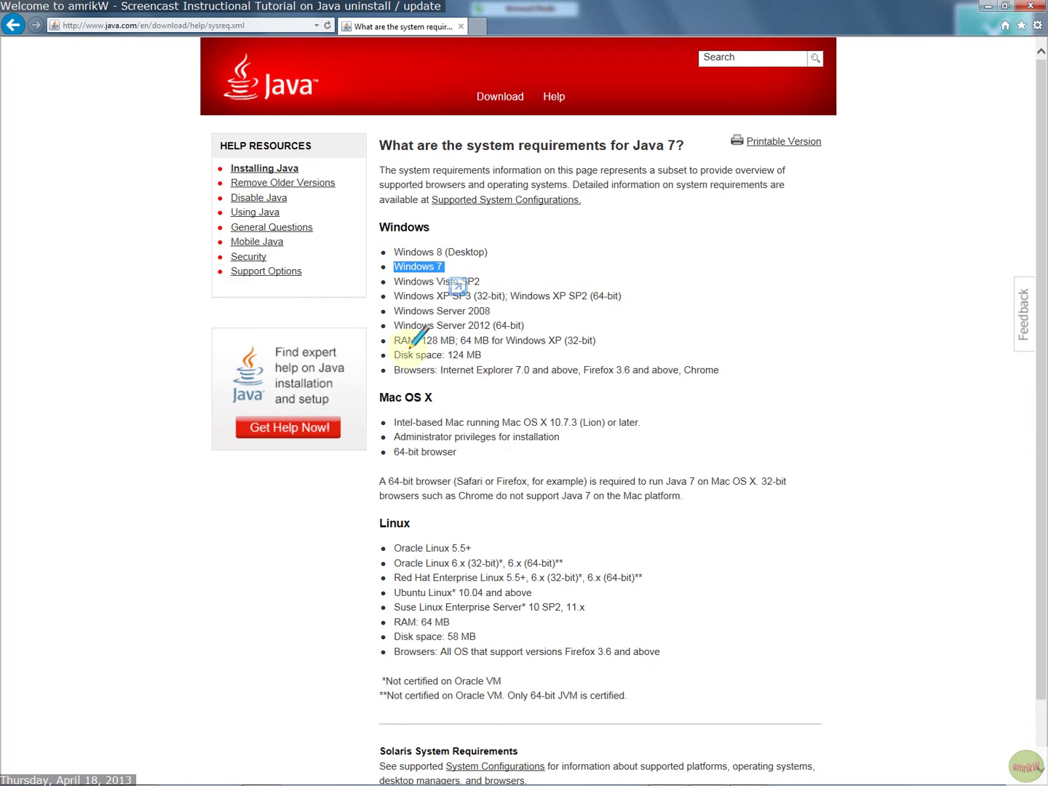
pyautogui.click(405, 296)
pyautogui.moveTo(405, 297); pyautogui.dragTo(511, 296)
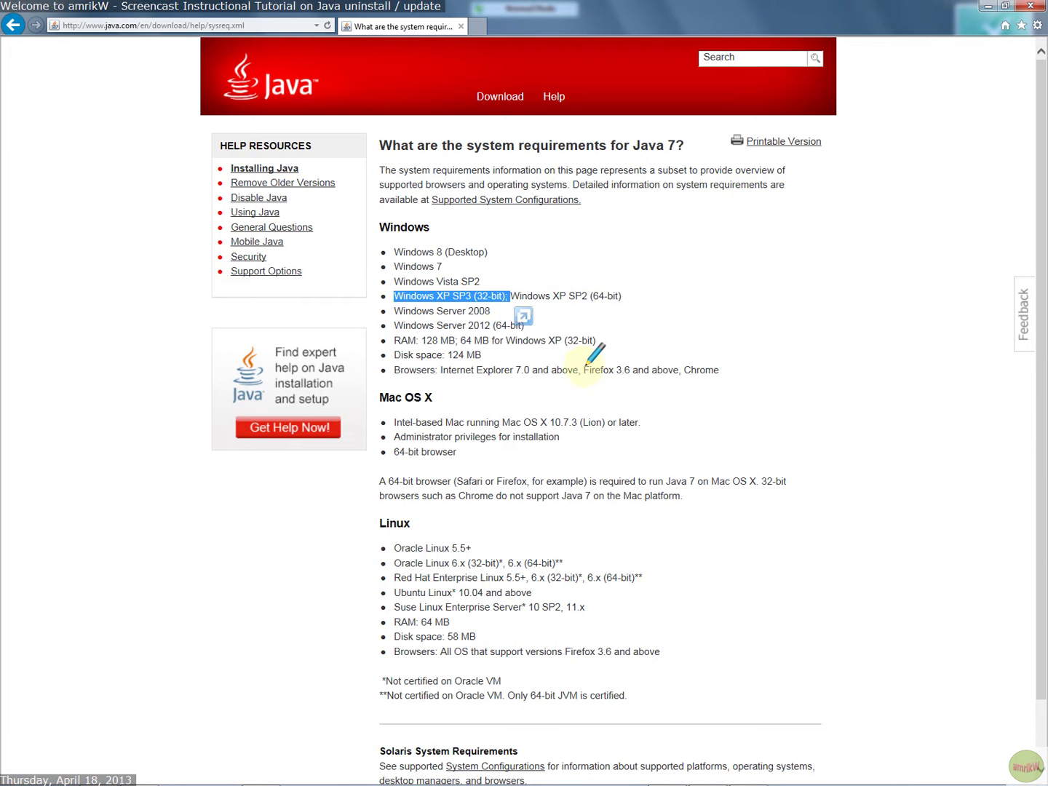
# Highlight the supported browsers line, then open the Supported System Configurations page.
pyautogui.click(650, 319)
pyautogui.moveTo(409, 362); pyautogui.dragTo(717, 360)
pyautogui.click(735, 379)
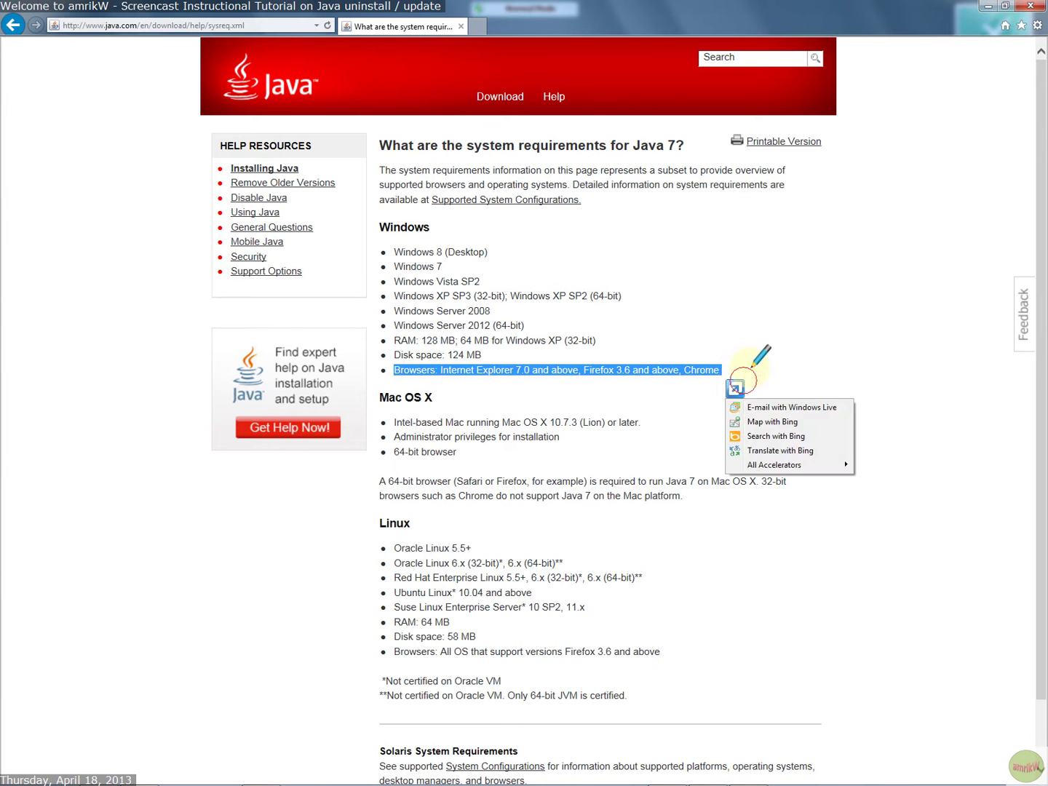
pyautogui.click(751, 365)
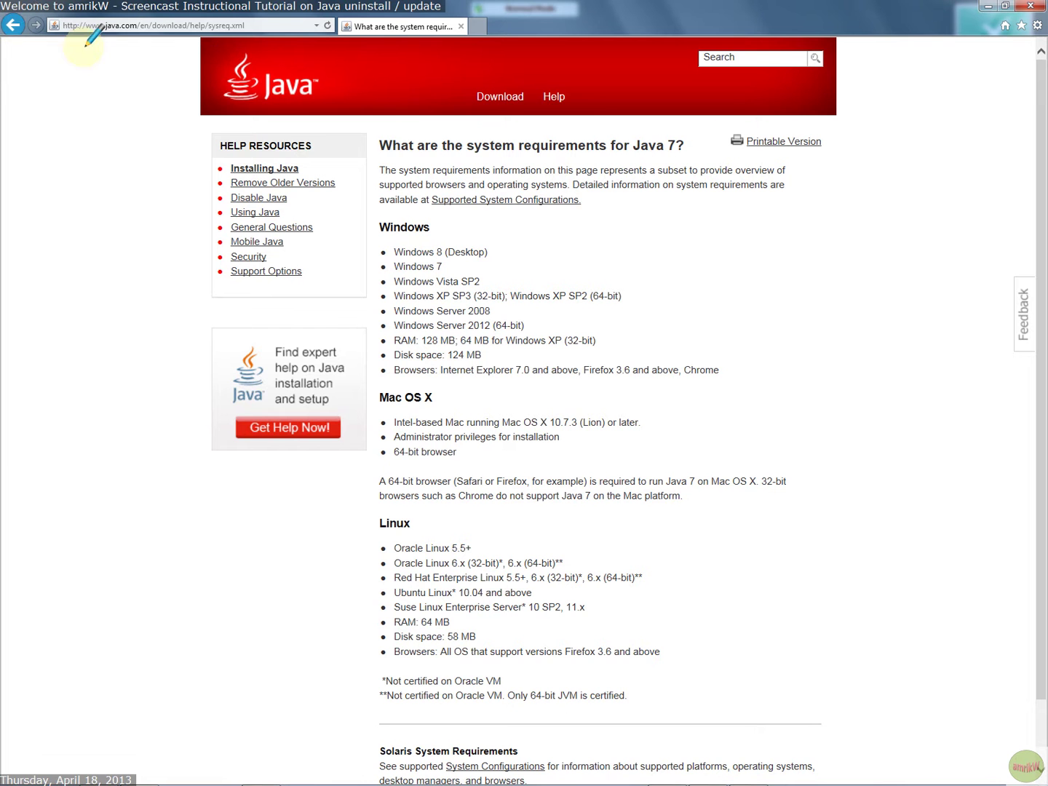
pyautogui.click(484, 198)
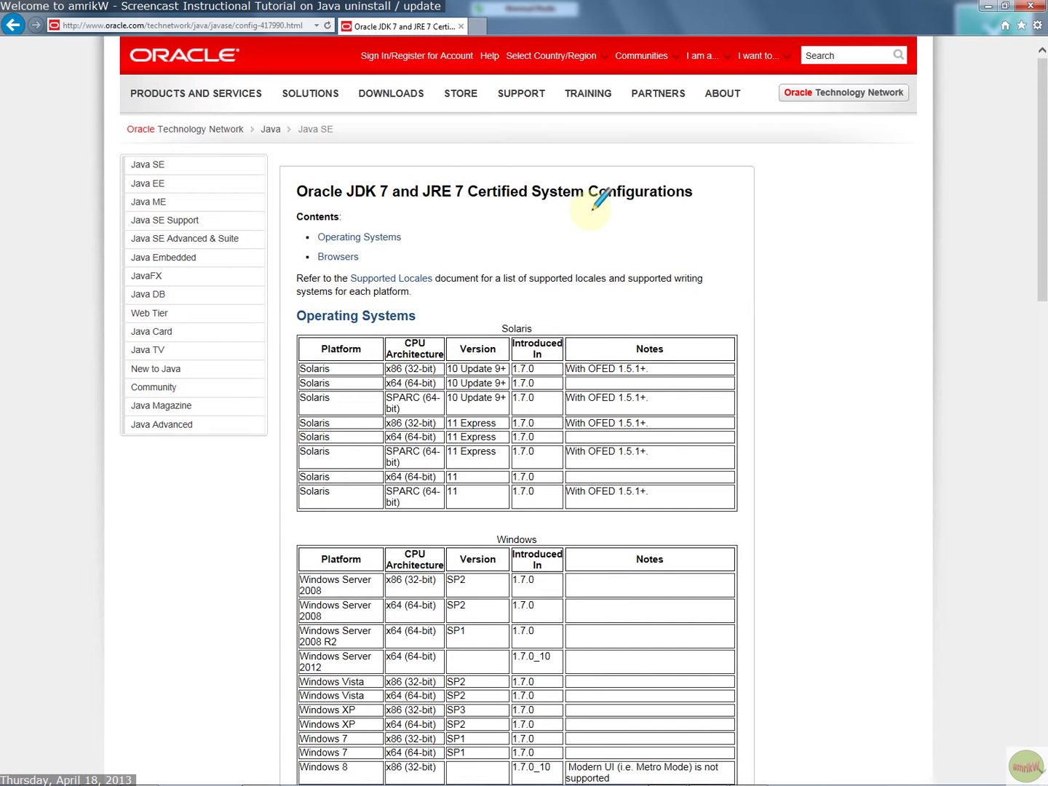
# Highlight the Windows 7 certification row and certified Internet Explorer versions on Oracle's page.
pyautogui.scroll(-3, 473, 267)
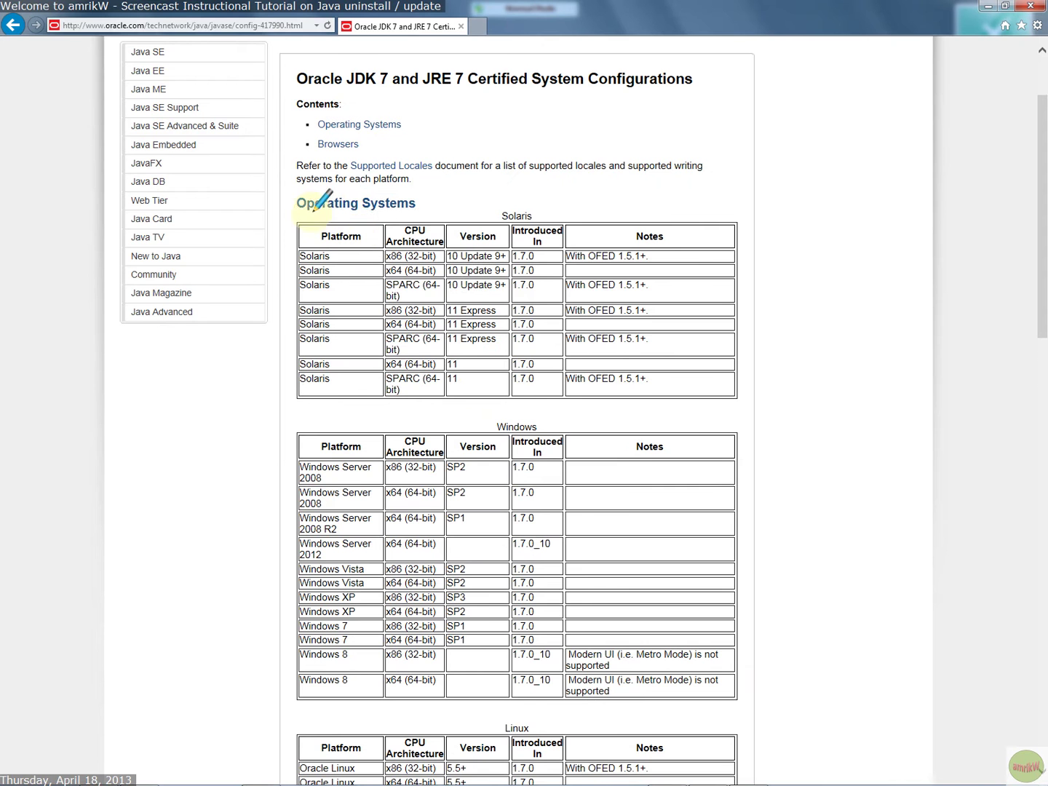
pyautogui.scroll(-6, 332, 338)
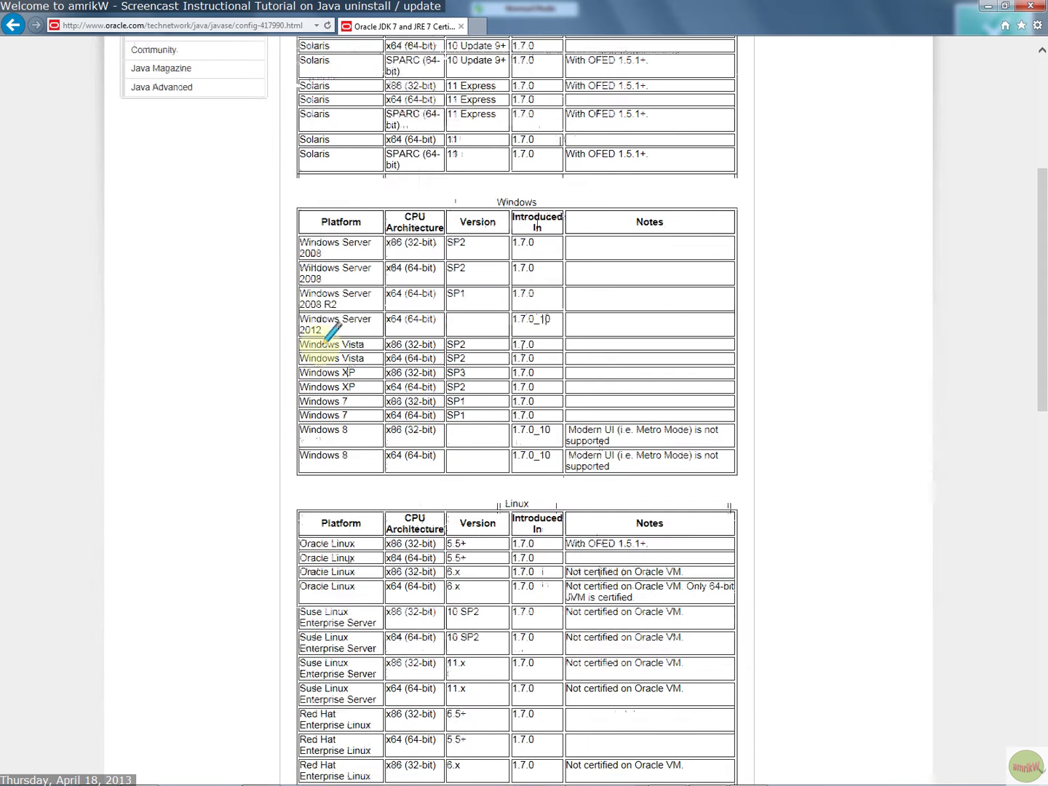
pyautogui.click(302, 399)
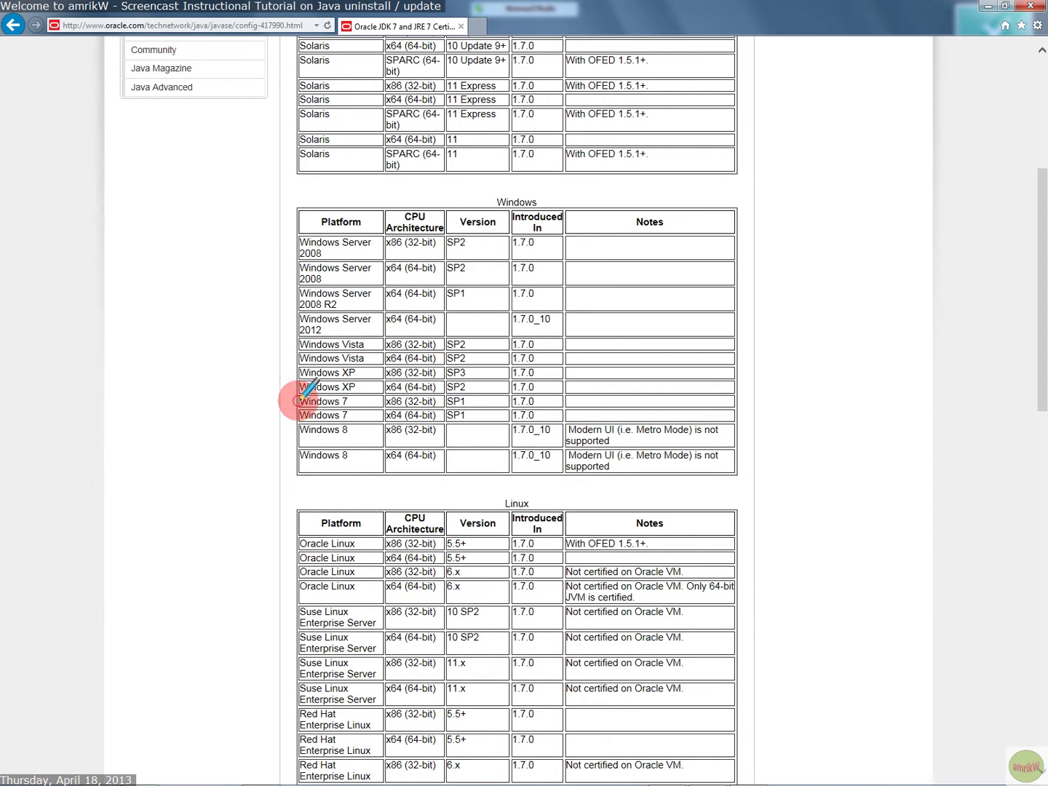
pyautogui.moveTo(299, 400); pyautogui.dragTo(545, 400)
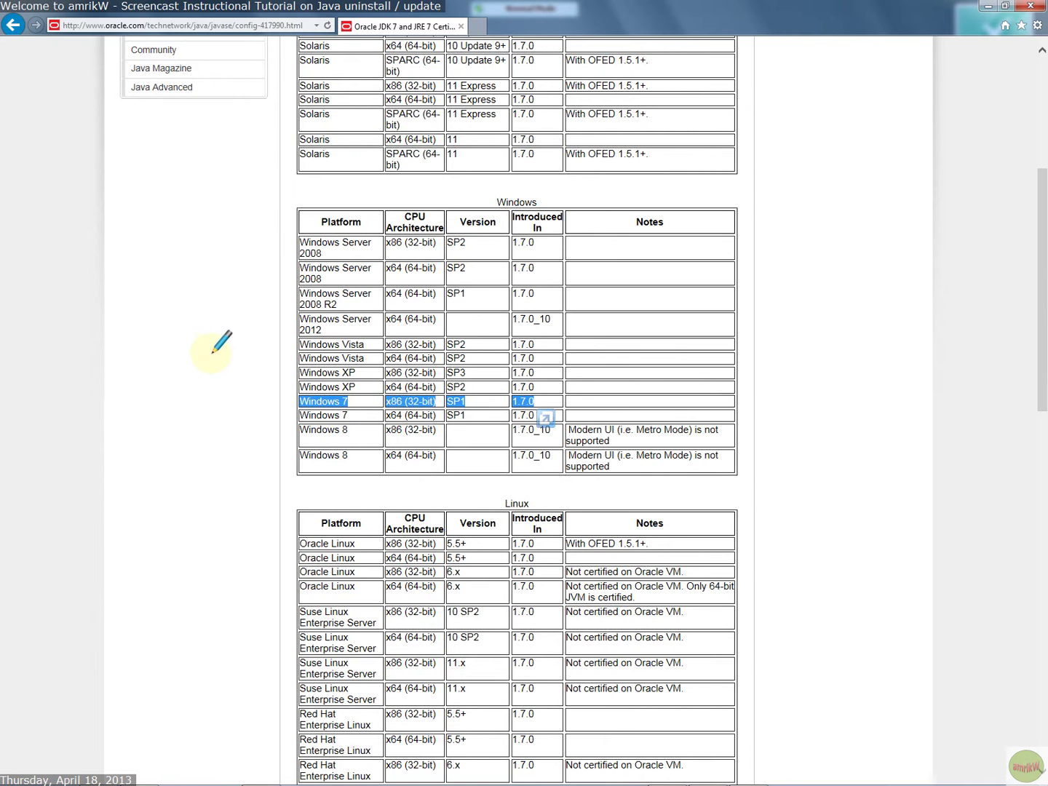
pyautogui.scroll(-5, 214, 352)
pyautogui.scroll(-5, 246, 481)
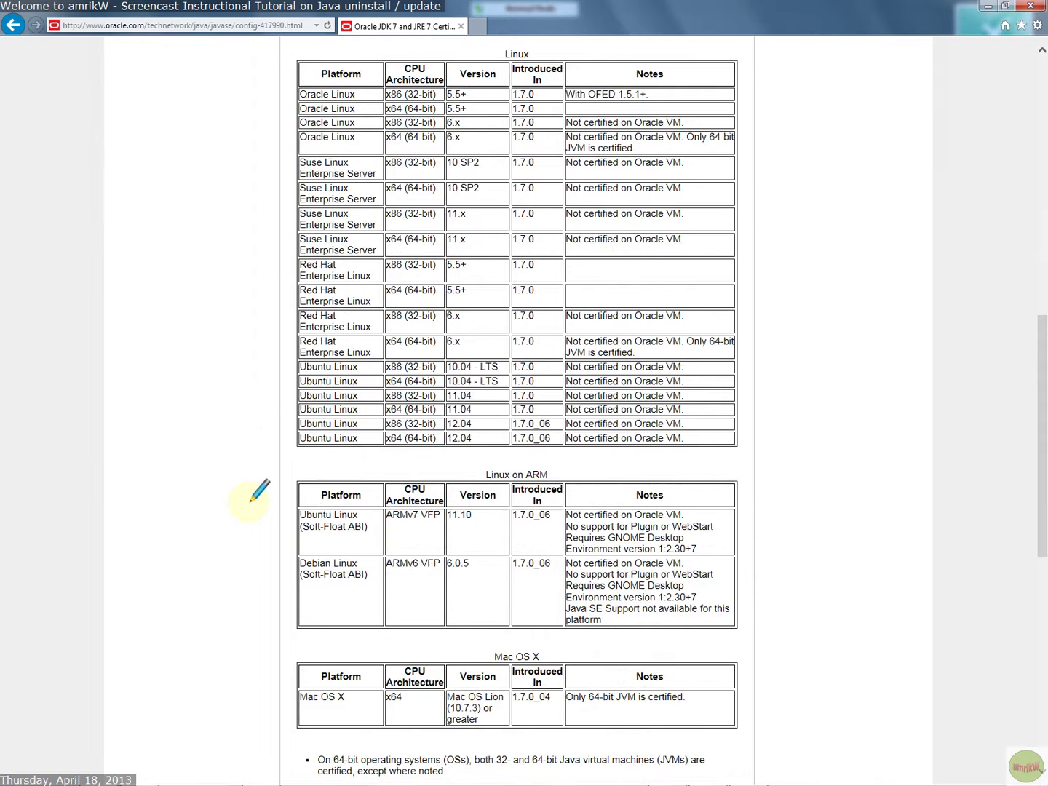
pyautogui.scroll(-6, 249, 494)
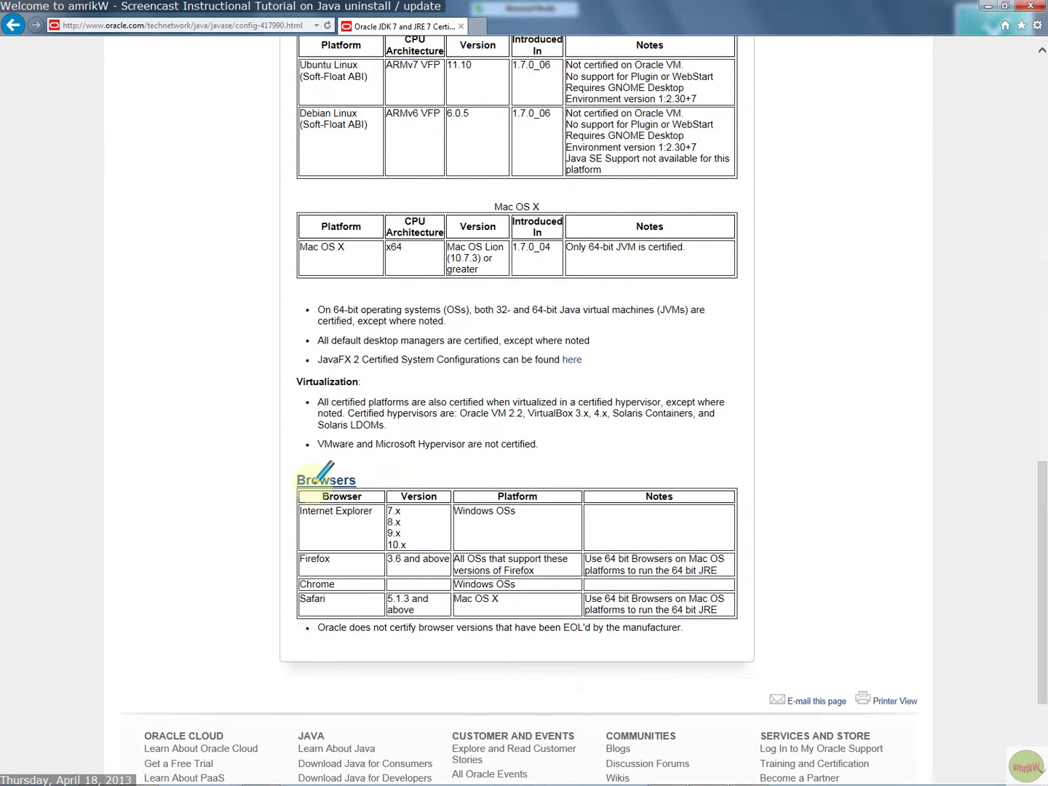
pyautogui.moveTo(300, 511); pyautogui.dragTo(407, 544)
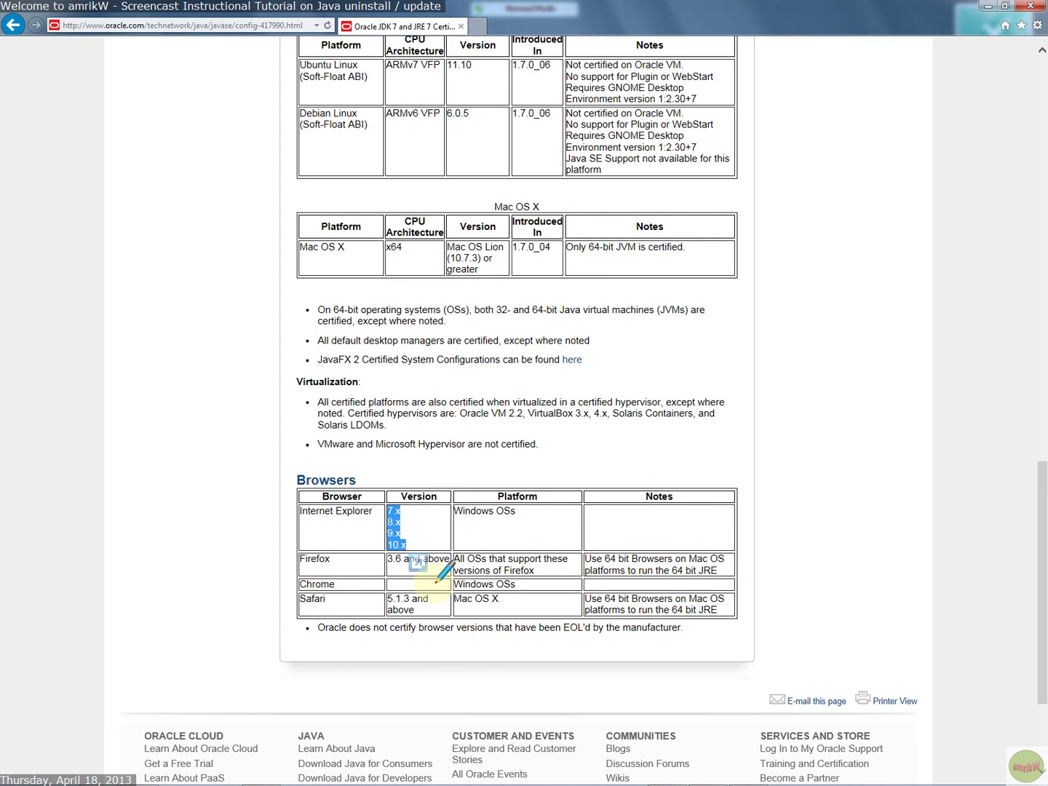
pyautogui.scroll(20, 620, 495)
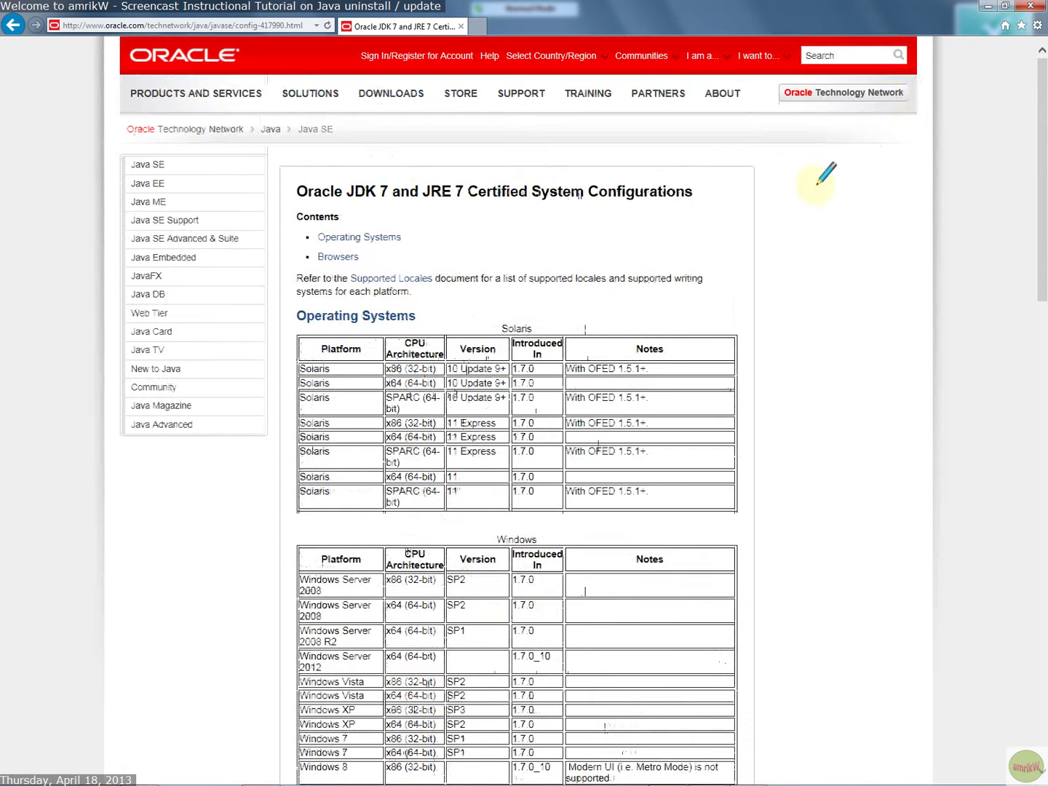
# Confirm via About Internet Explorer that version 10 (10.0.9200.16540) is installed.
pyautogui.click(1037, 26)
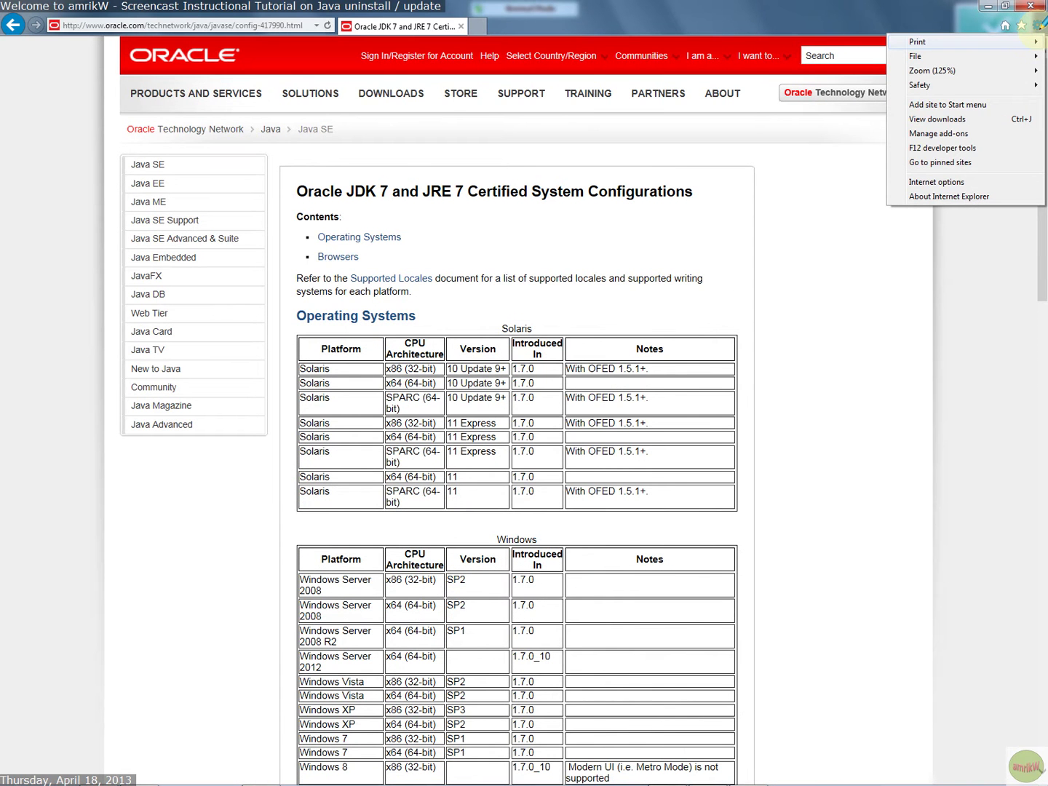
pyautogui.click(947, 197)
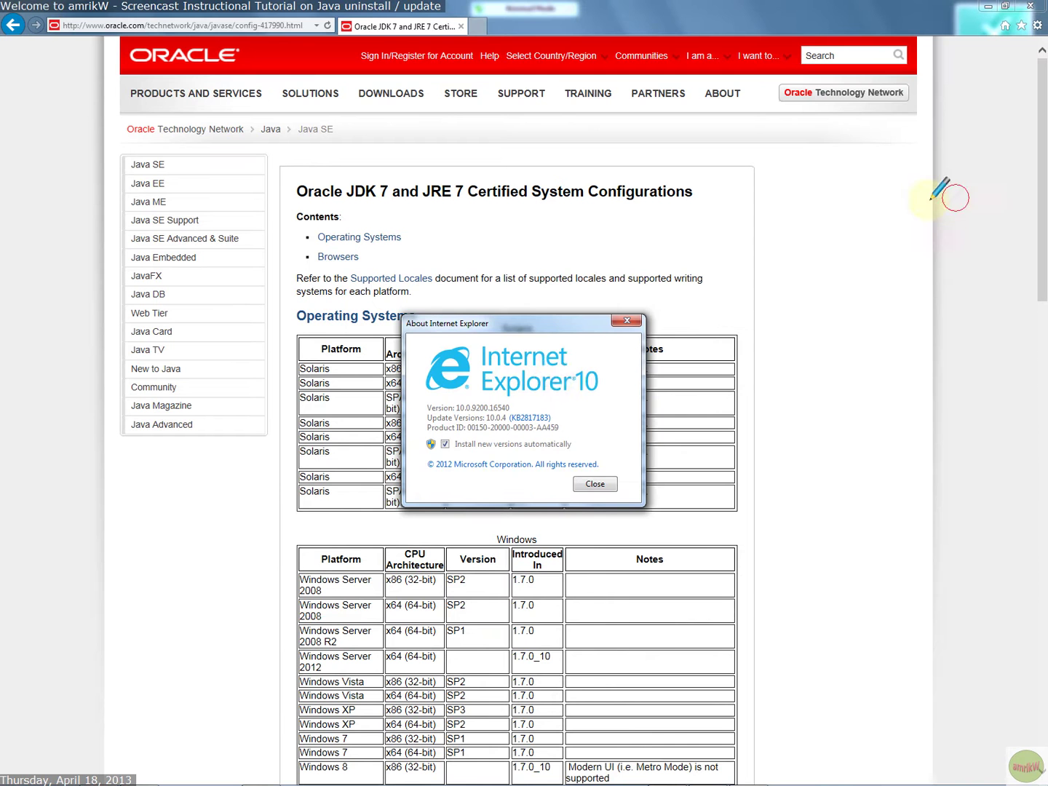
pyautogui.click(599, 483)
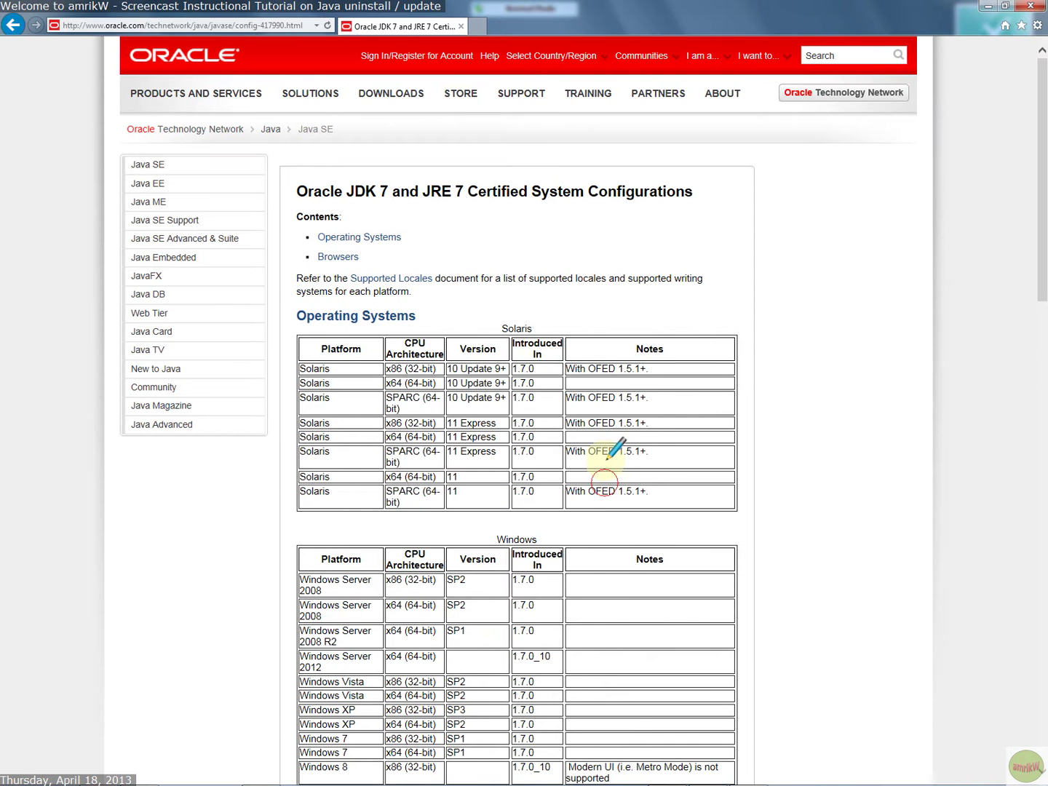
# Go back to Installing Java and follow the manual download article to the Manual download page.
pyautogui.click(12, 25)
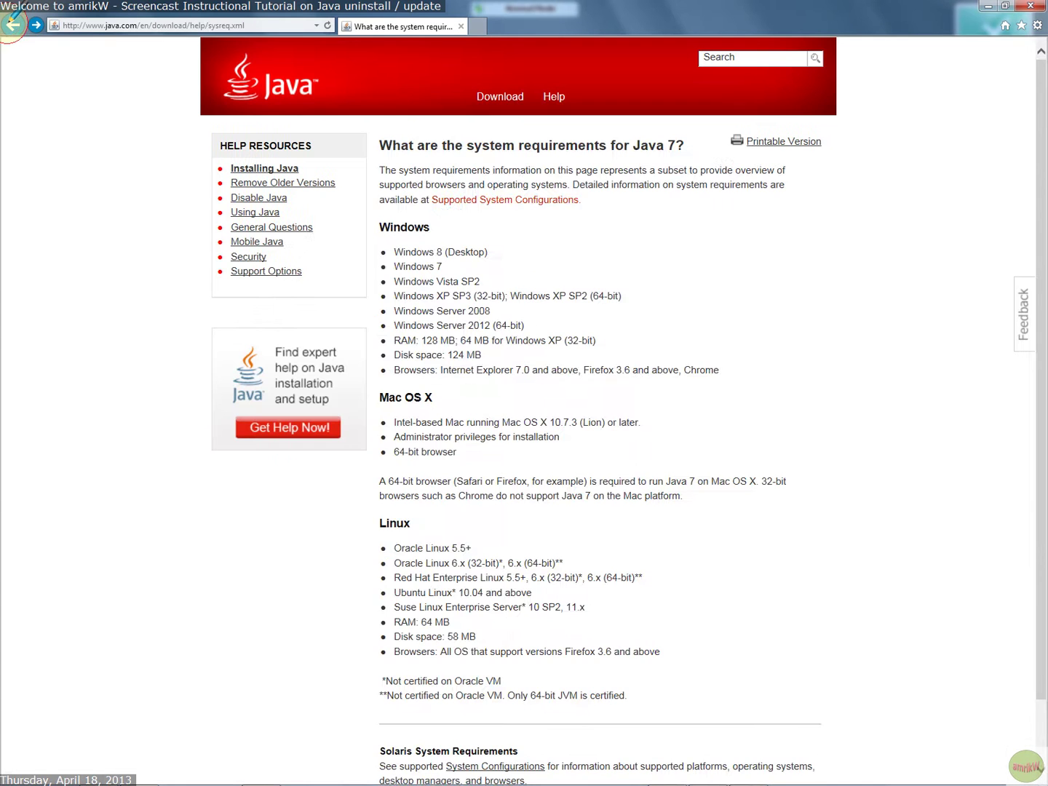
pyautogui.click(13, 25)
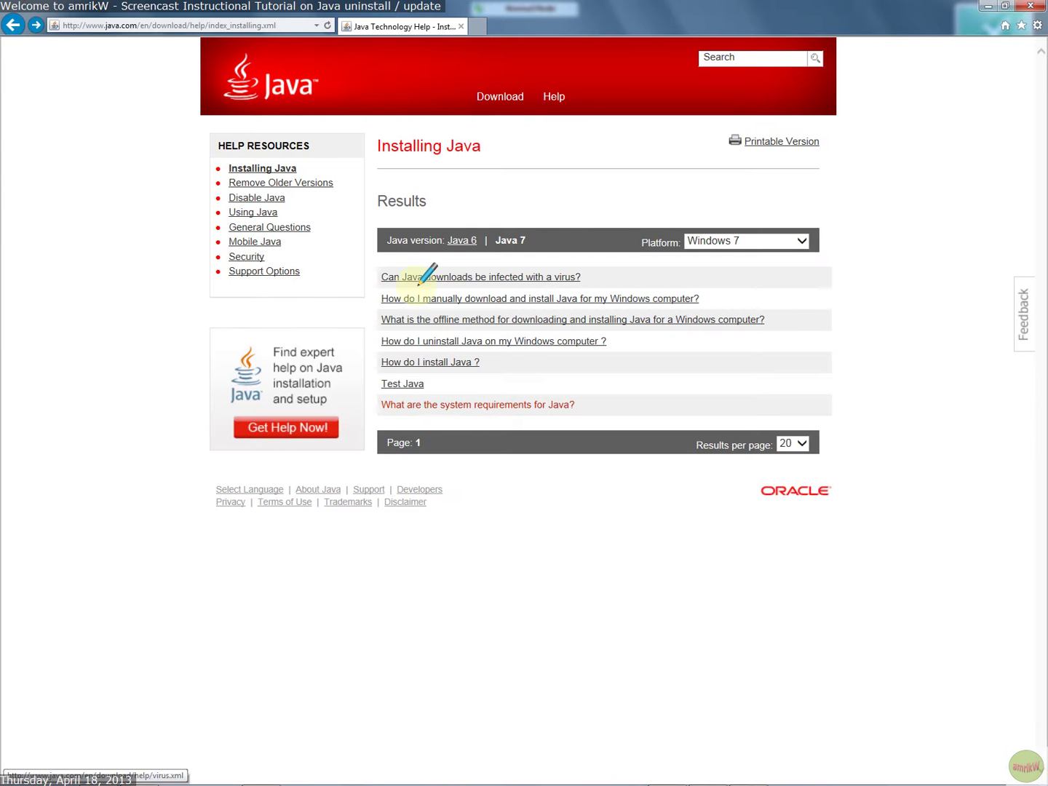
pyautogui.click(464, 297)
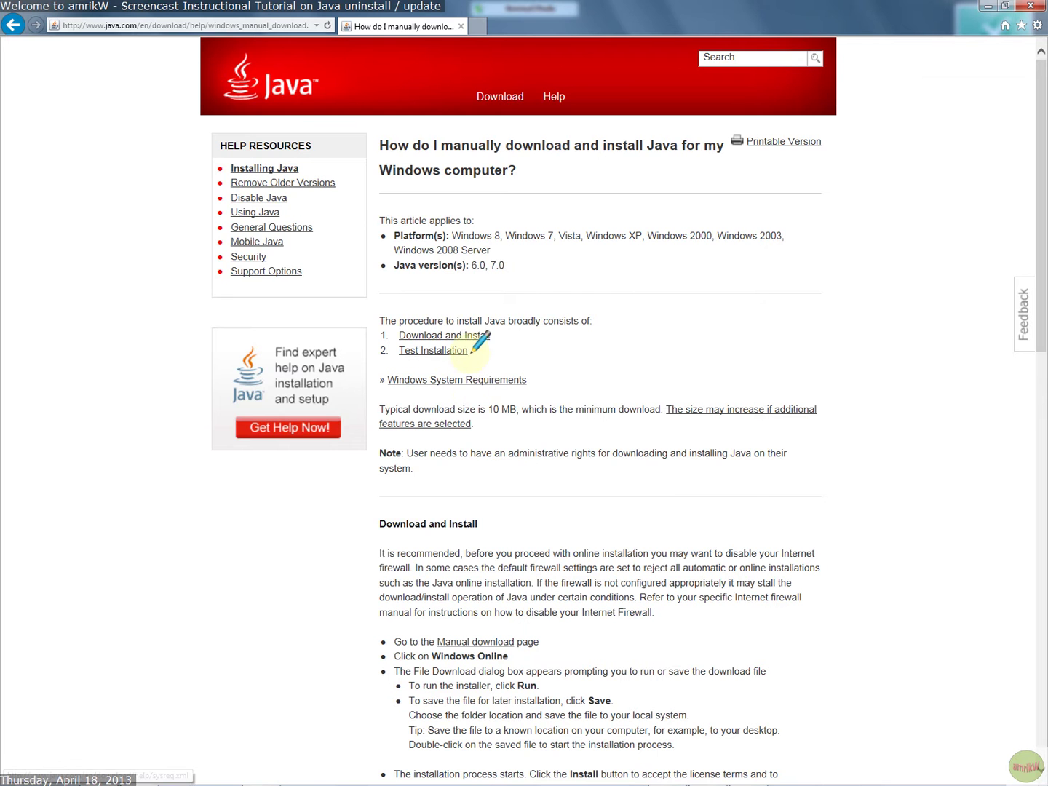
pyautogui.scroll(-3, 471, 351)
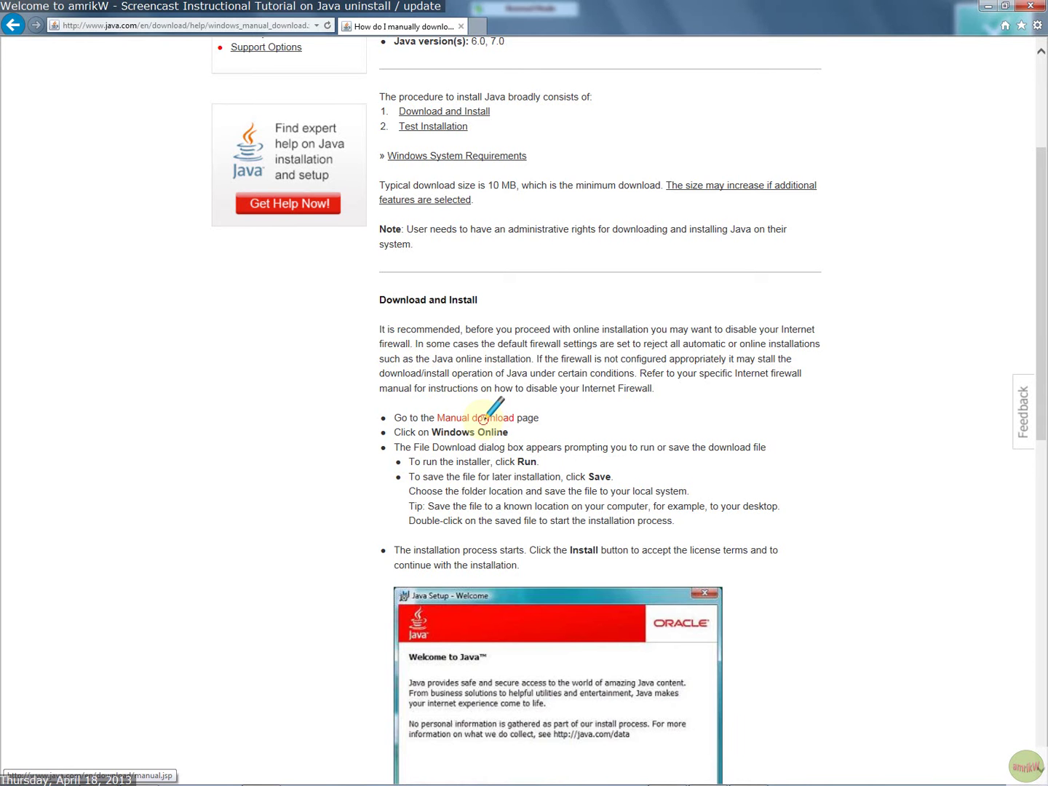
pyautogui.click(484, 417)
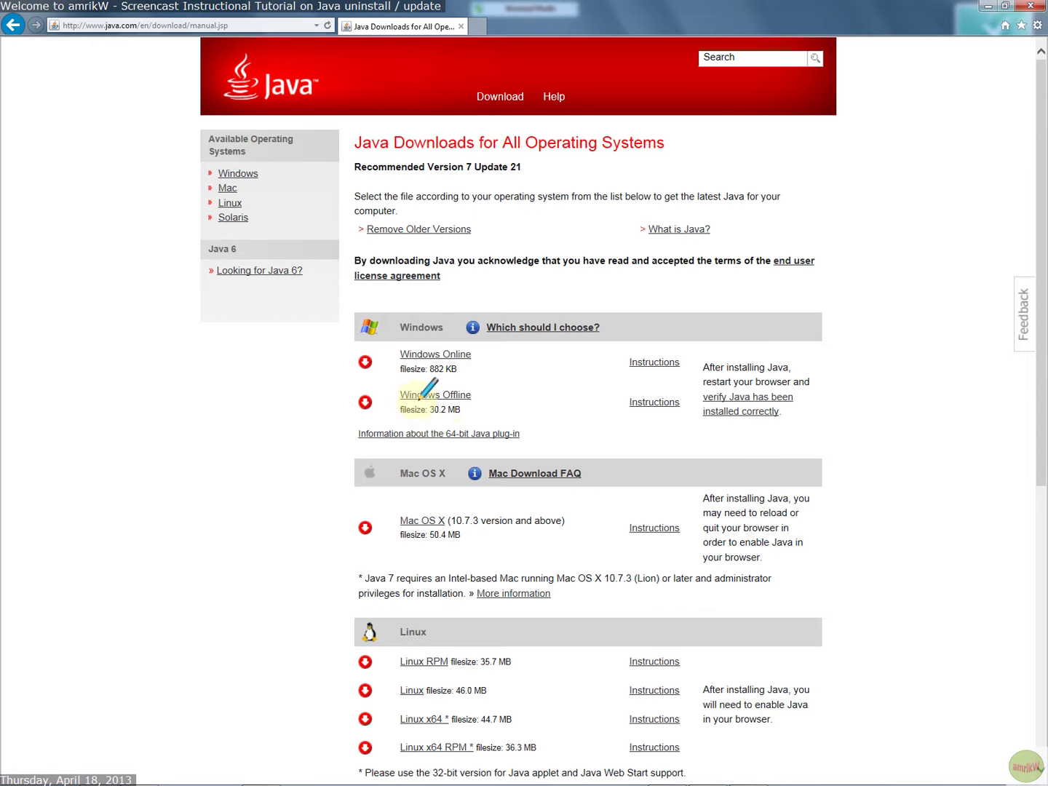
pyautogui.moveTo(429, 409); pyautogui.dragTo(462, 409)
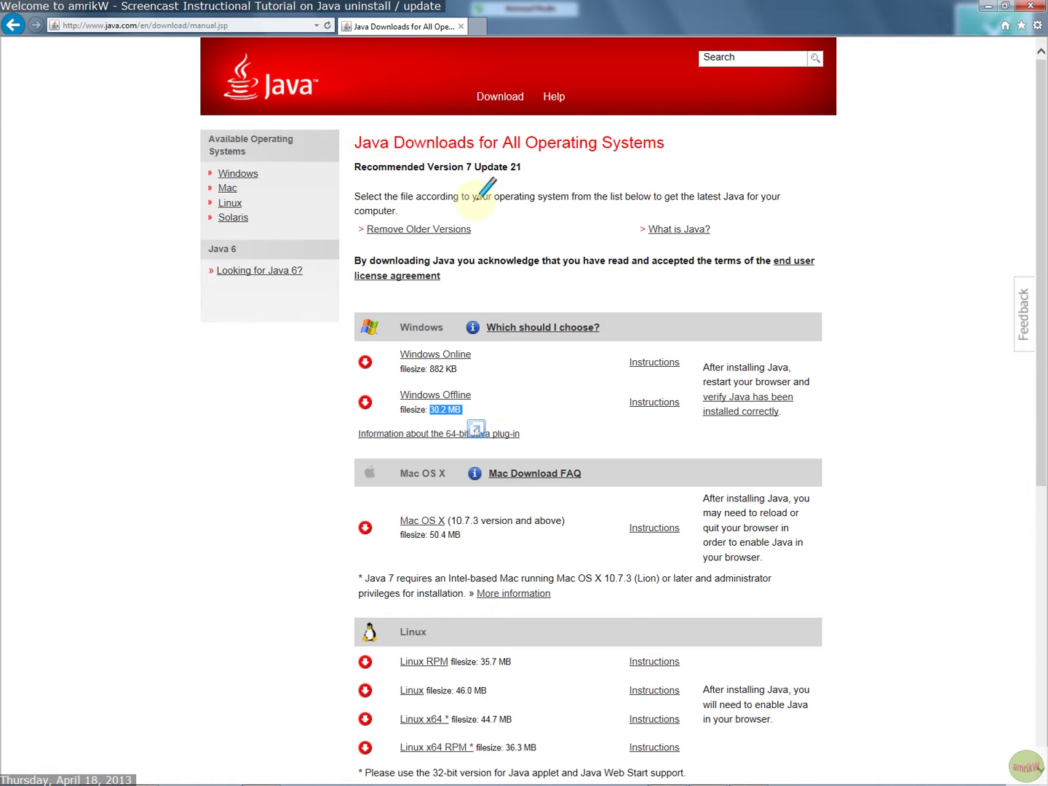
pyautogui.moveTo(423, 164); pyautogui.dragTo(520, 165)
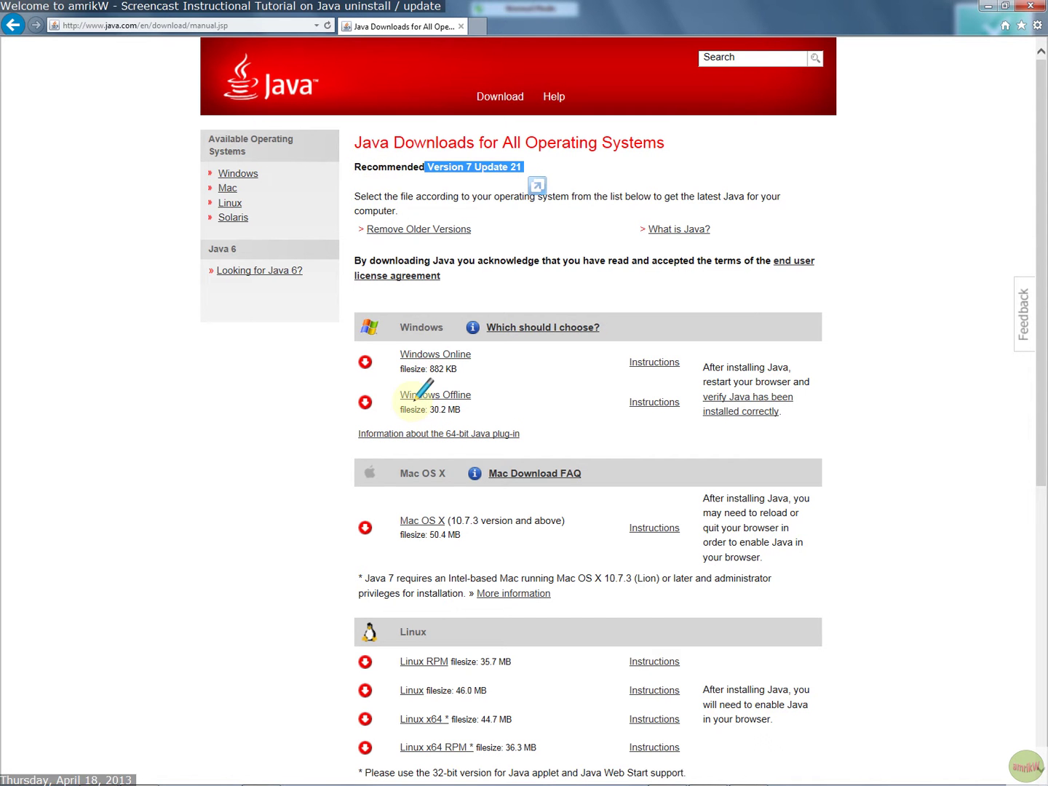
pyautogui.click(496, 357)
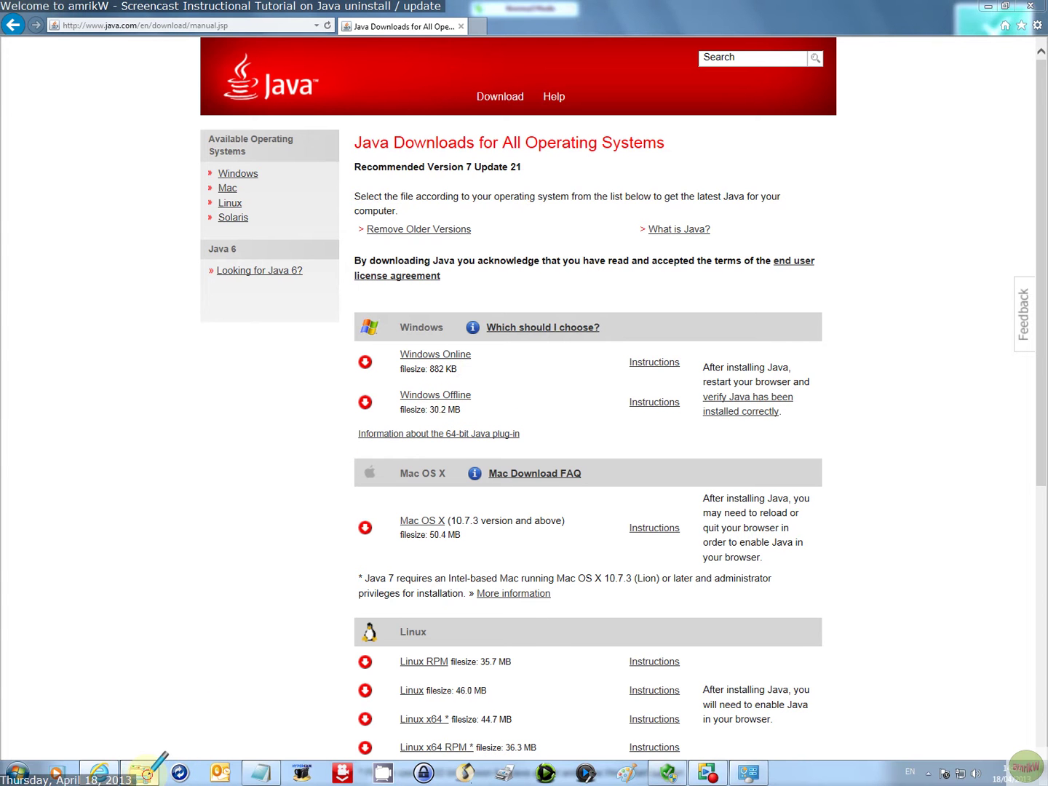
pyautogui.click(146, 773)
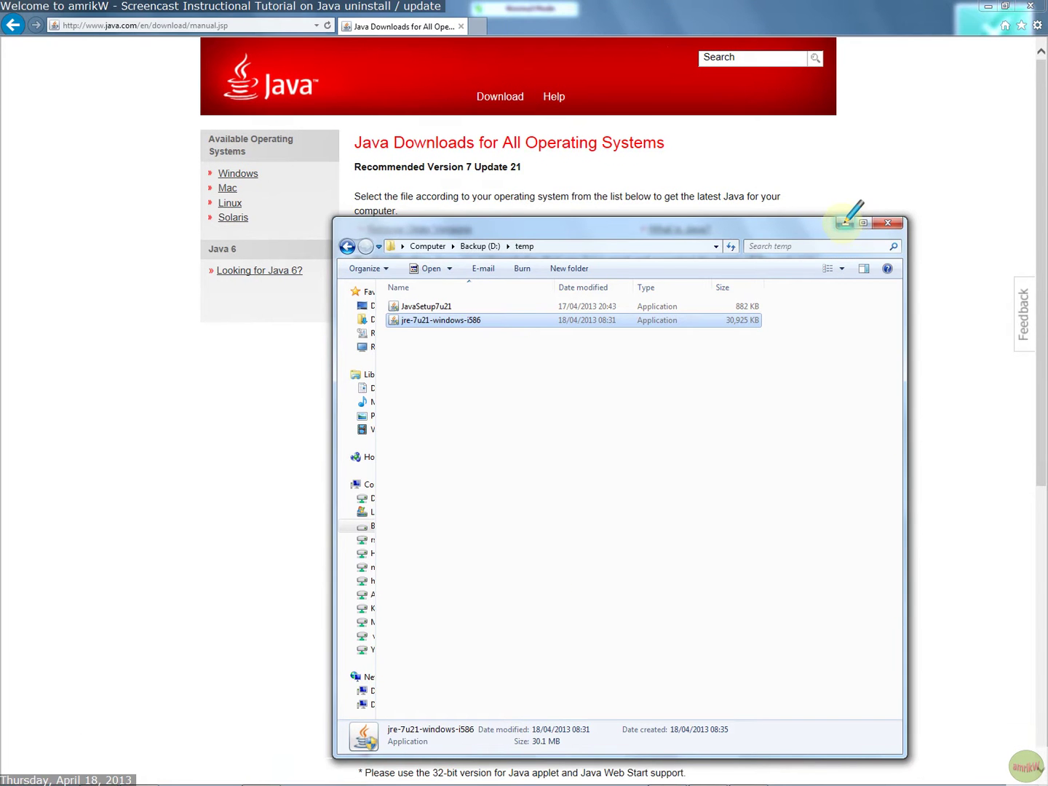
pyautogui.click(844, 221)
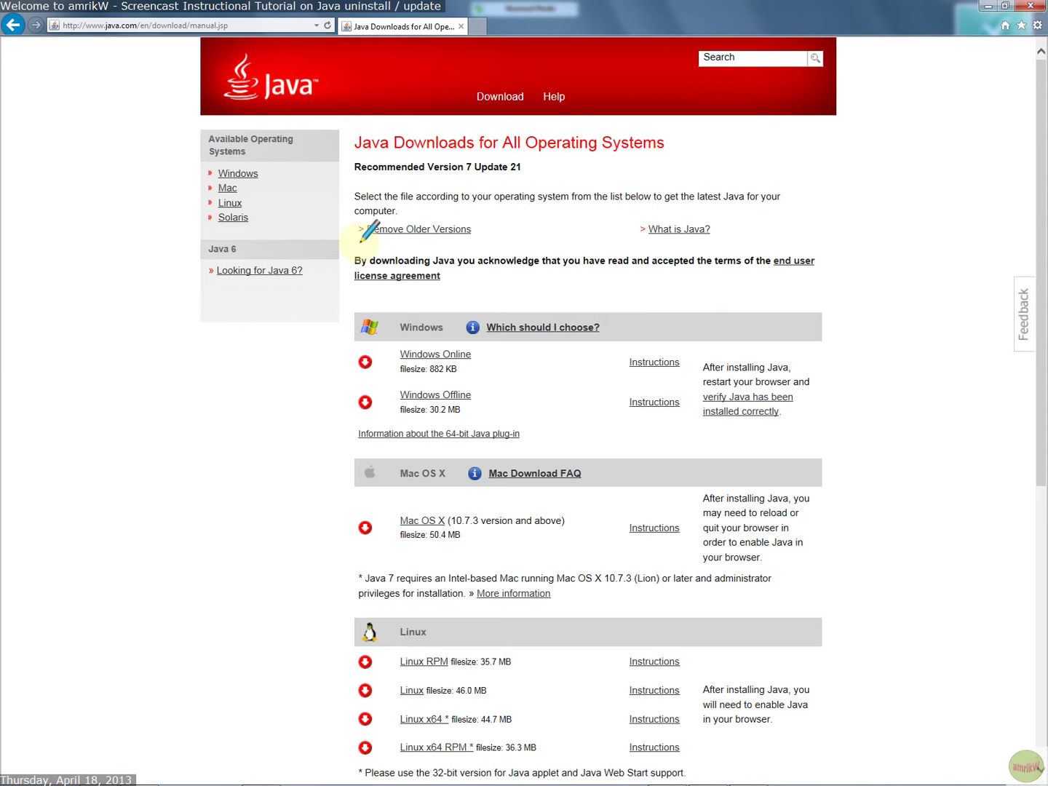
# Open the page on removing older Java versions and highlight the serious security risk sentence.
pyautogui.click(411, 227)
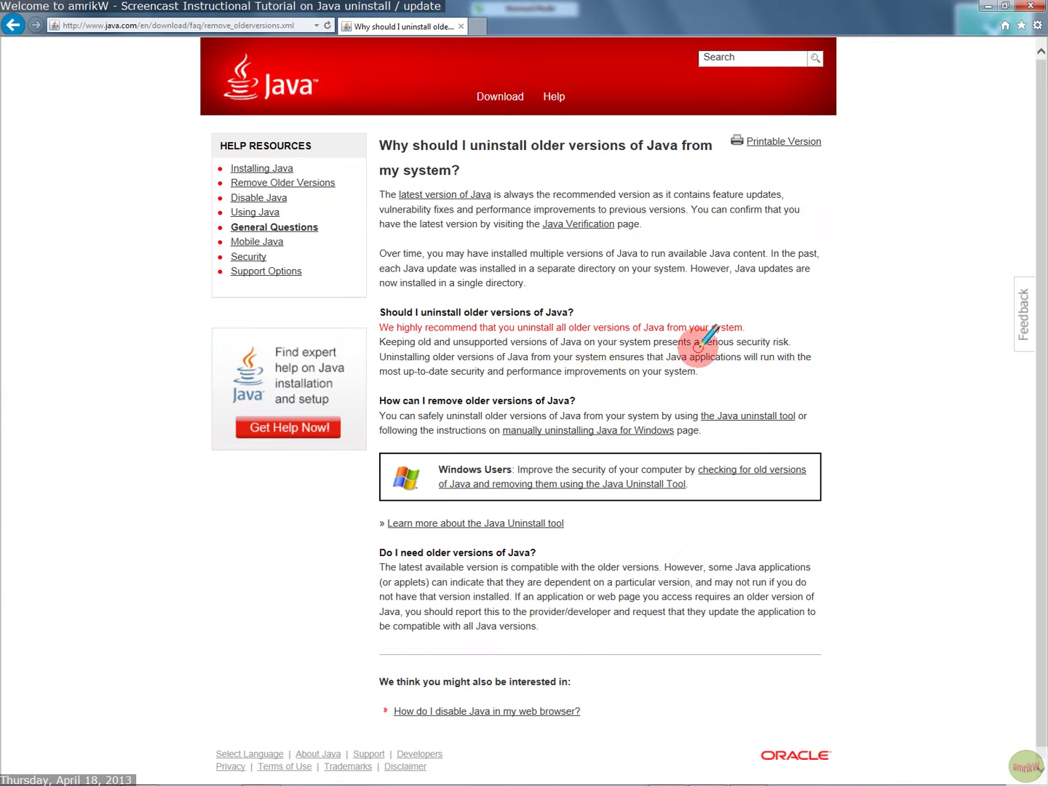
pyautogui.moveTo(715, 327); pyautogui.dragTo(869, 356)
pyautogui.moveTo(782, 349)
pyautogui.mouseDown()
pyautogui.moveTo(795, 353)
pyautogui.moveTo(791, 344)
pyautogui.mouseUp()
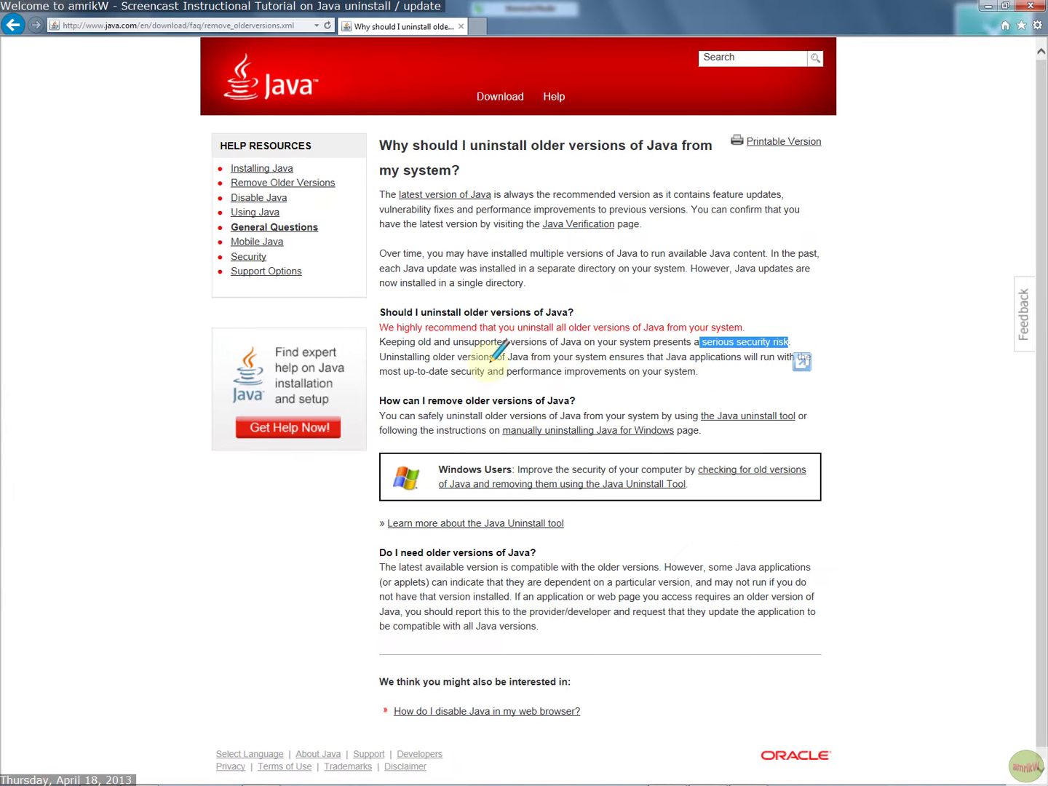
pyautogui.click(669, 360)
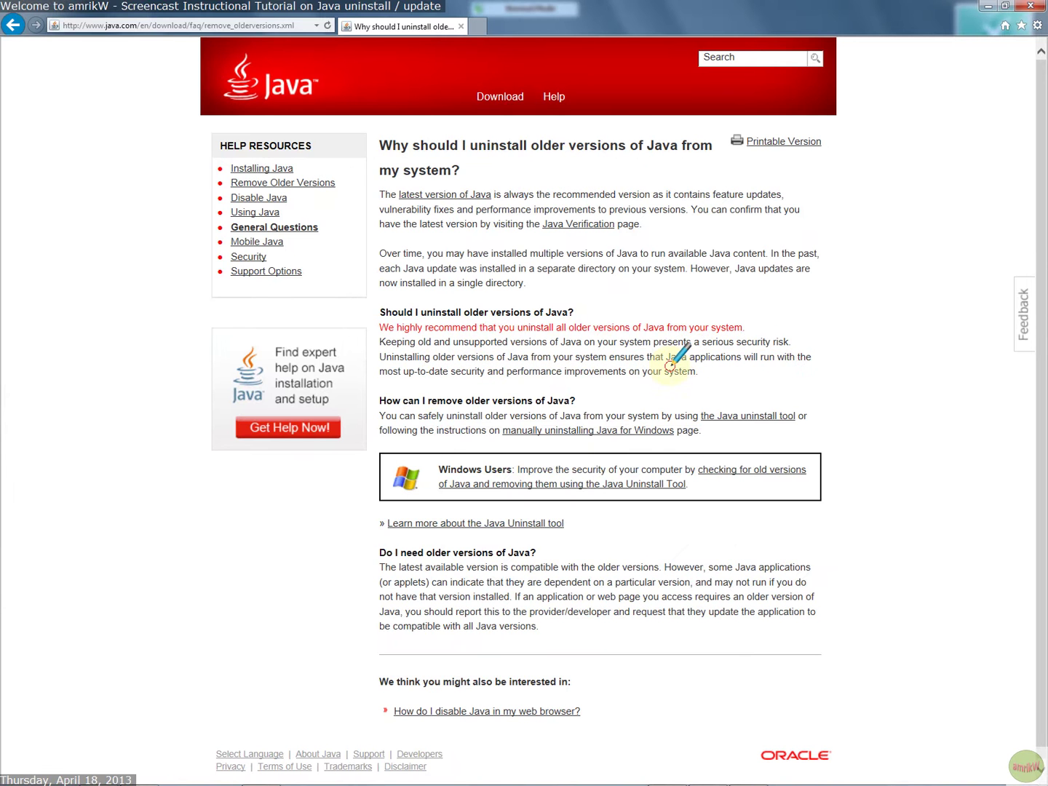
# Highlight the Java applications, performance improvements and 'You can safely uninstall' phrases.
pyautogui.moveTo(669, 360); pyautogui.dragTo(749, 358)
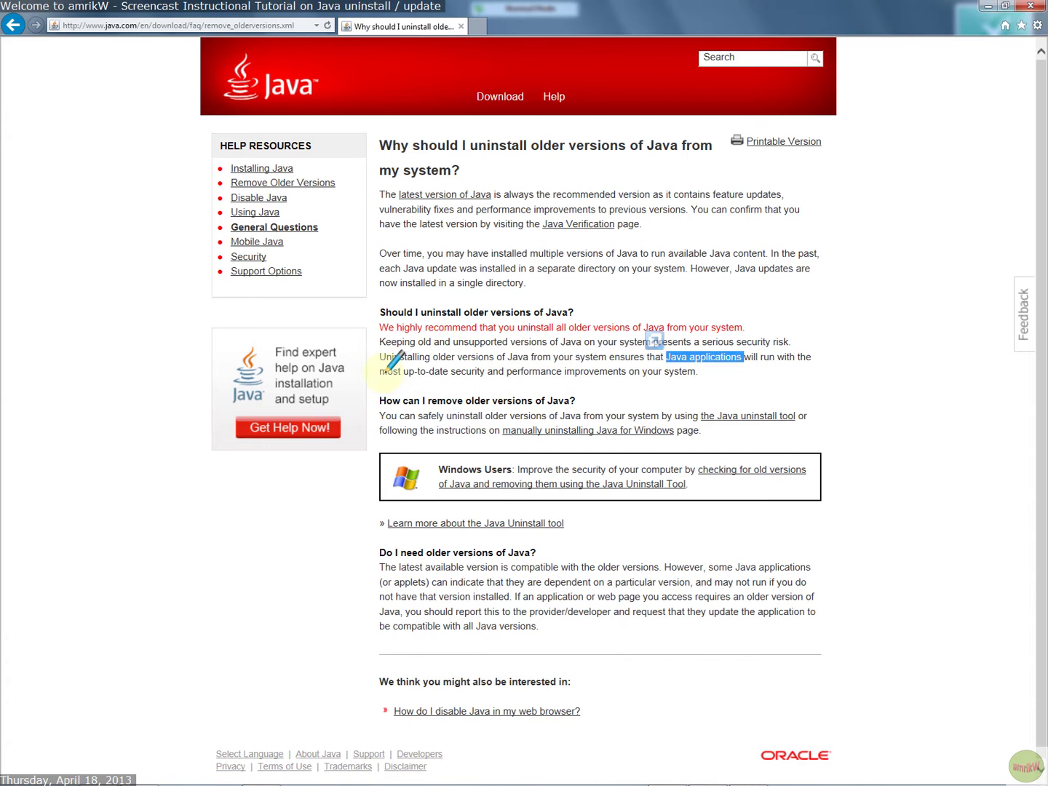
pyautogui.moveTo(379, 371); pyautogui.dragTo(627, 373)
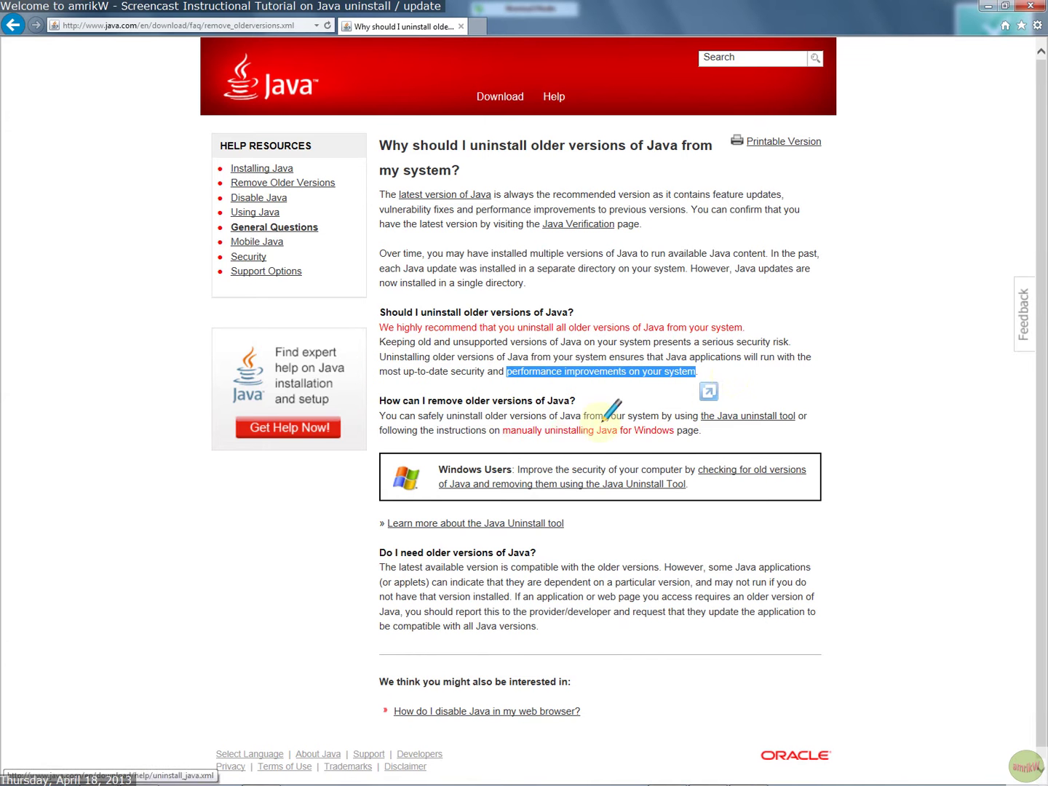
pyautogui.click(730, 377)
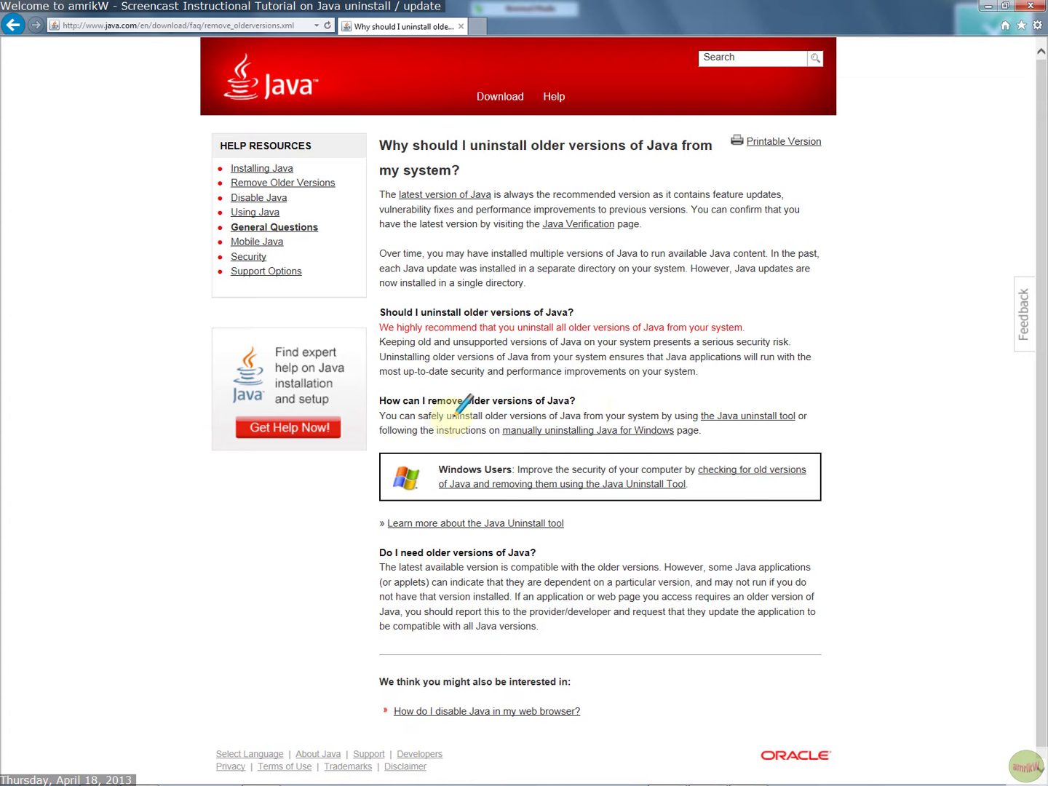
pyautogui.moveTo(383, 416); pyautogui.dragTo(483, 413)
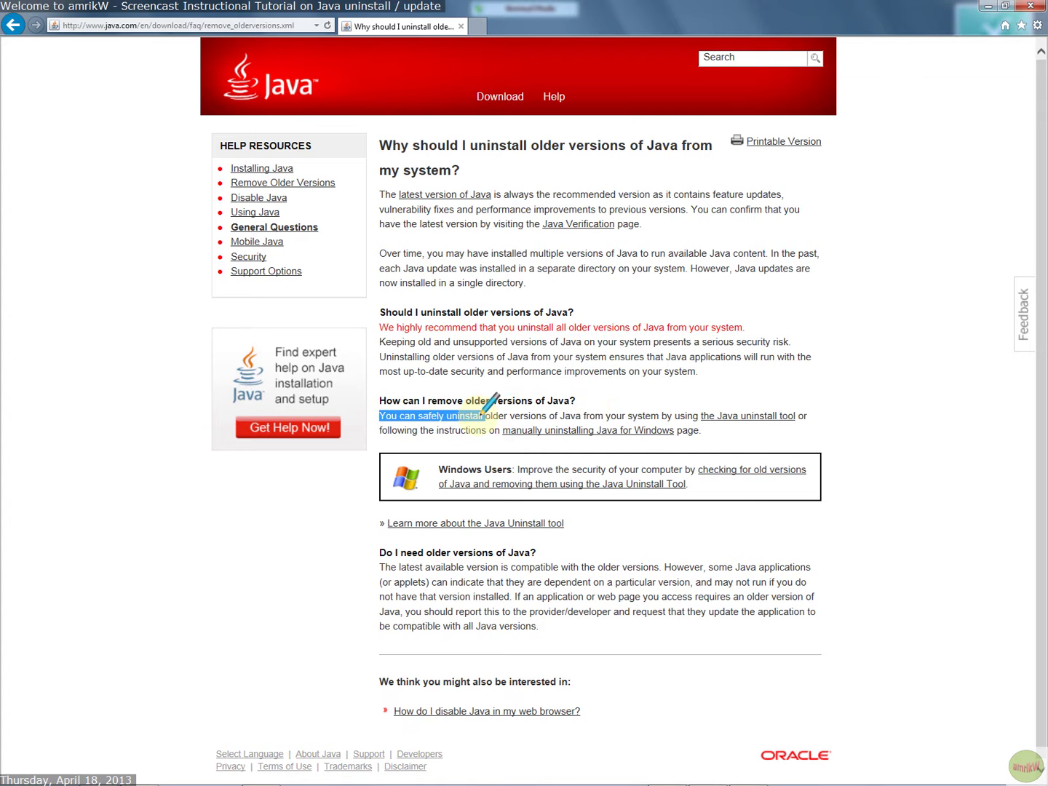
pyautogui.click(752, 418)
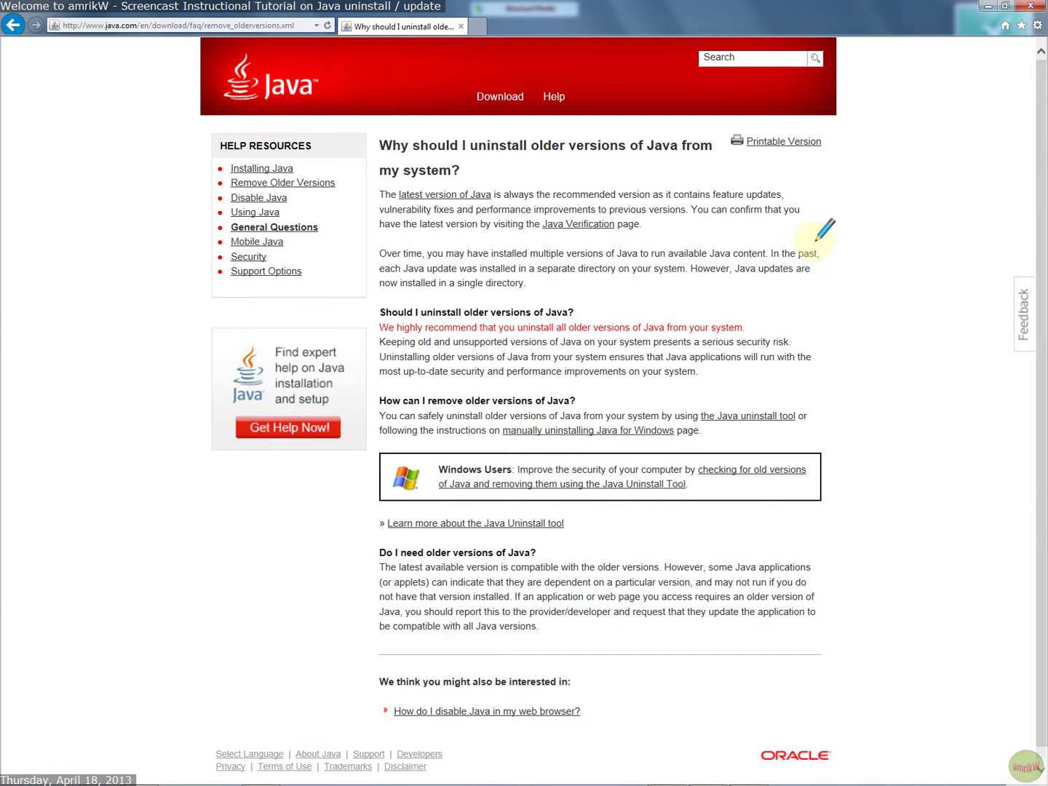
# Find Java 7 Update 21 in Control Panel's Programs and Features and select it.
pyautogui.click(987, 5)
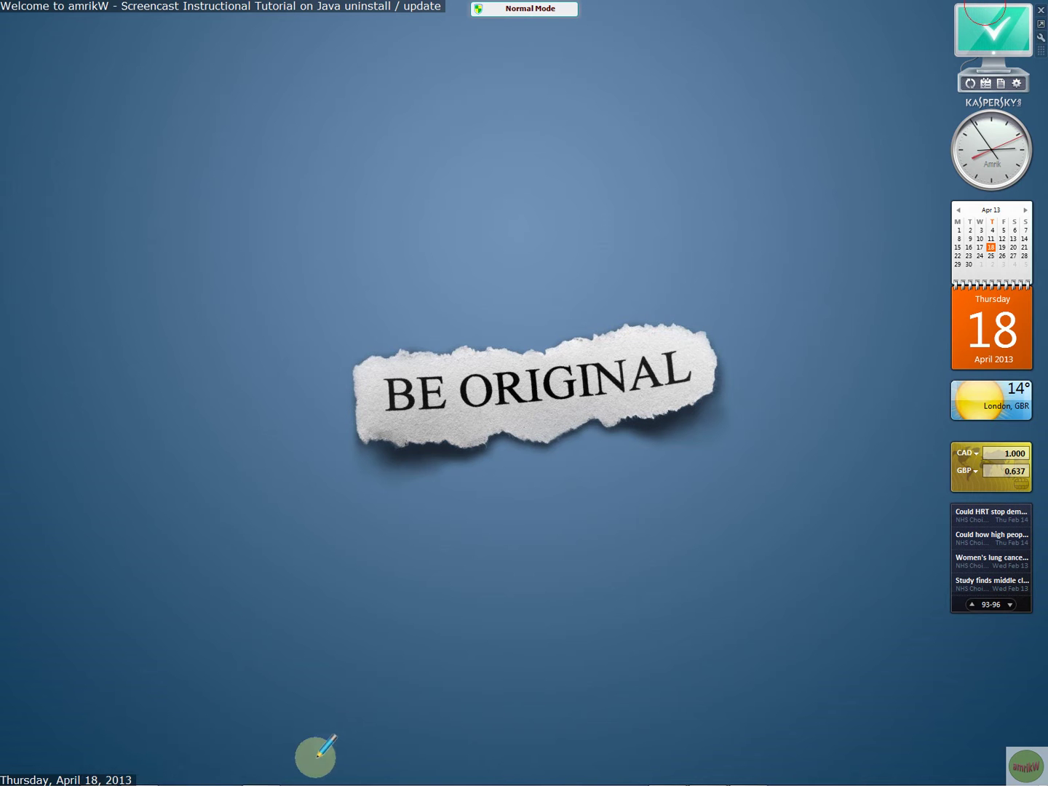
pyautogui.click(760, 777)
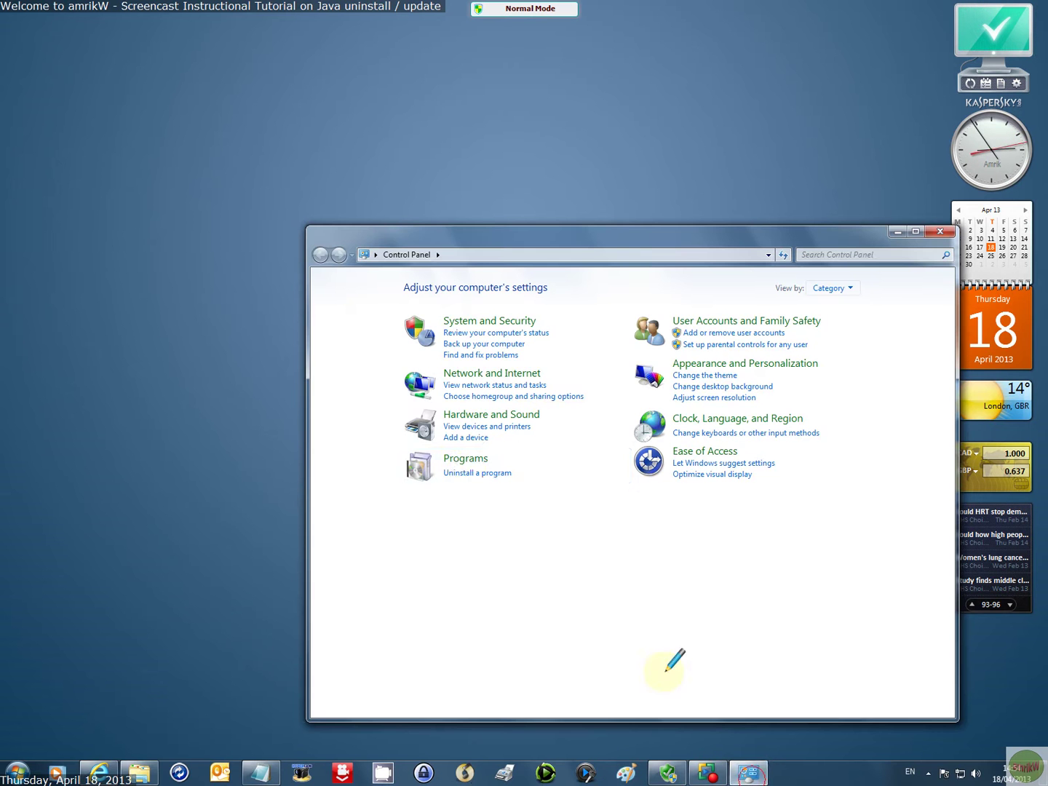
pyautogui.click(466, 462)
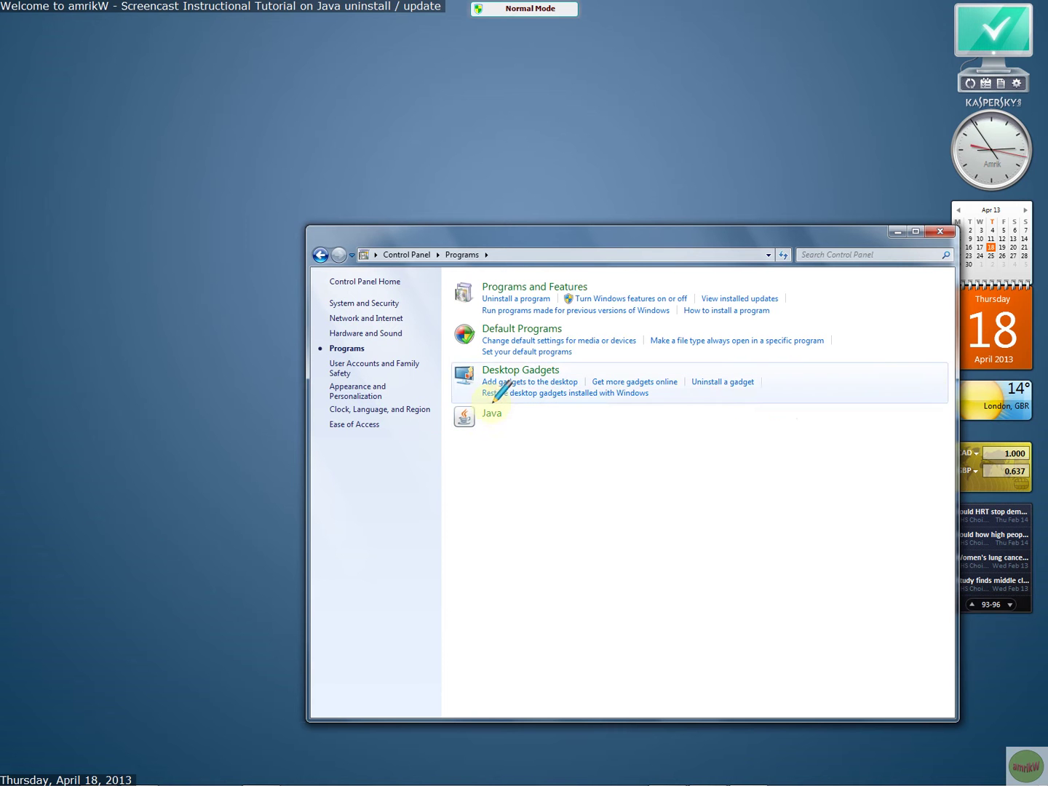
pyautogui.click(533, 286)
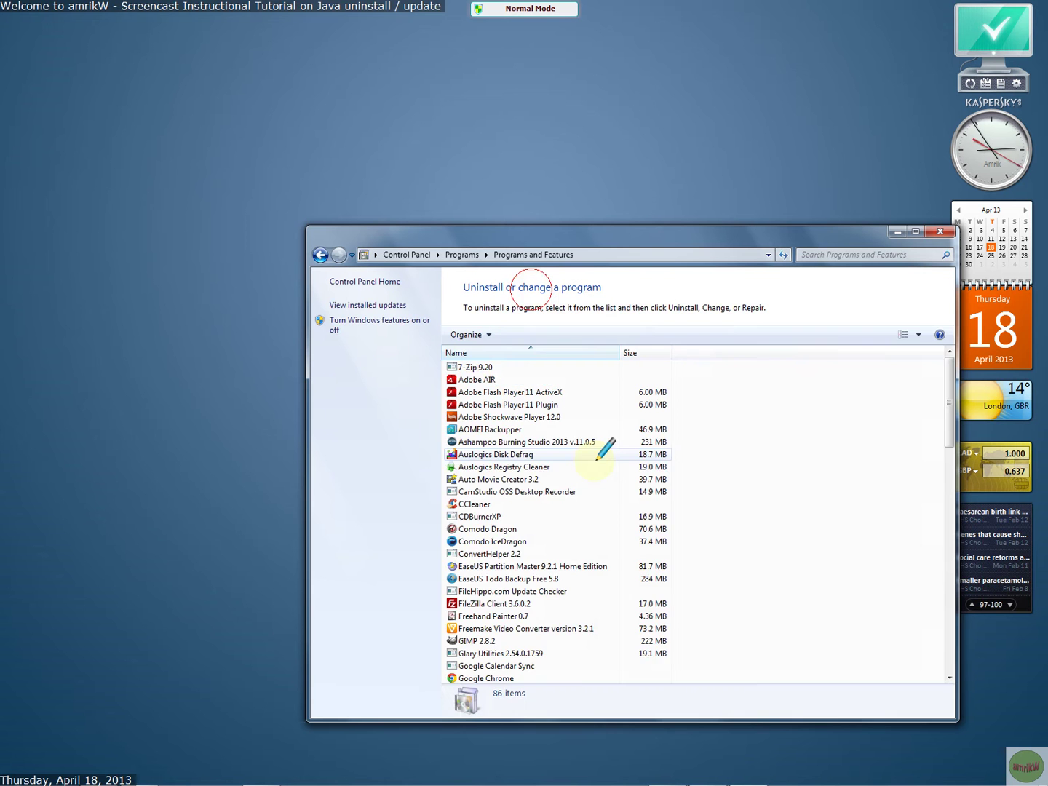
pyautogui.scroll(-4, 519, 530)
pyautogui.scroll(-6, 525, 527)
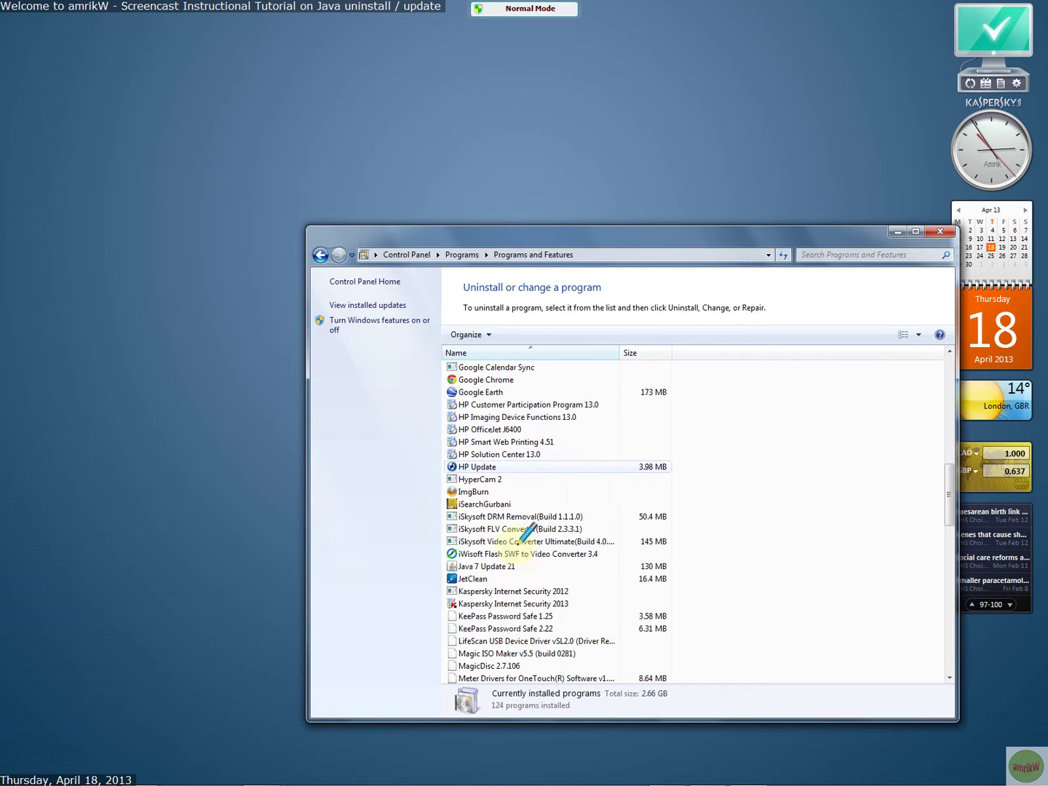
pyautogui.click(479, 492)
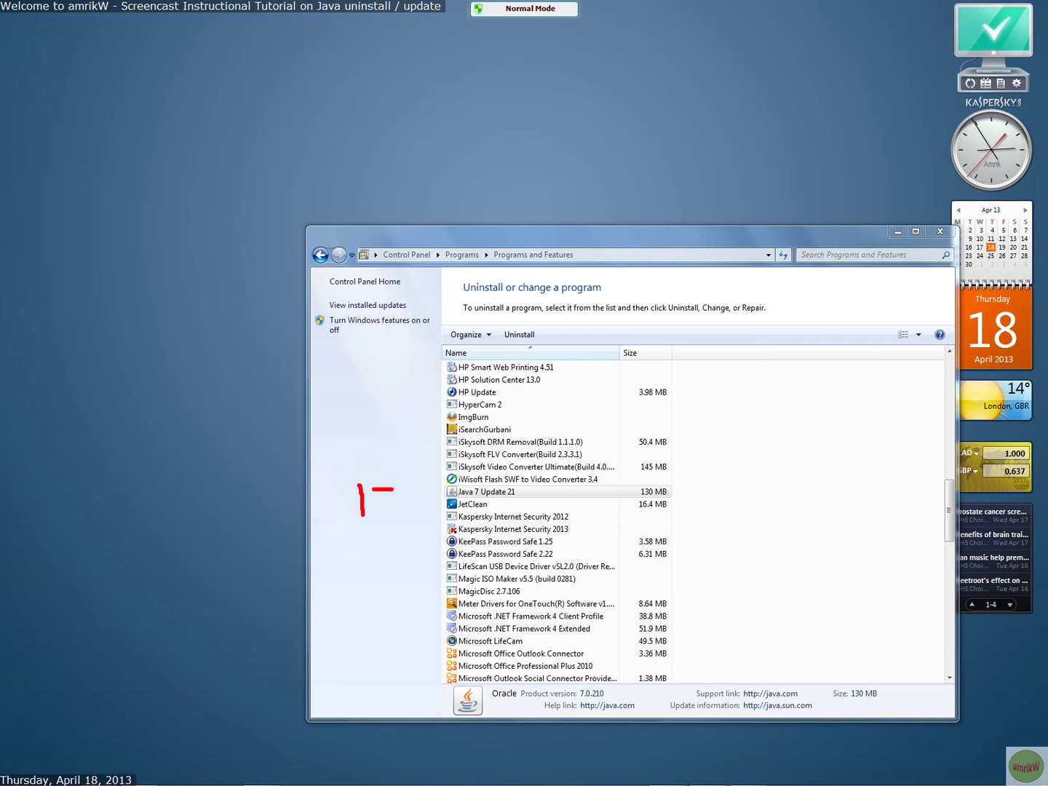
# Annotate the Java 7 Update 21 entry with on-screen ink marking 17 and 21, then erase it.
pyautogui.moveTo(392, 488)
pyautogui.mouseDown()
pyautogui.moveTo(404, 518)
pyautogui.moveTo(342, 453)
pyautogui.moveTo(324, 518)
pyautogui.moveTo(427, 523)
pyautogui.moveTo(433, 488)
pyautogui.mouseUp()
pyautogui.moveTo(502, 500)
pyautogui.mouseDown()
pyautogui.moveTo(524, 499)
pyautogui.moveTo(502, 488)
pyautogui.mouseUp()
pyautogui.moveTo(511, 344)
pyautogui.mouseDown()
pyautogui.moveTo(554, 343)
pyautogui.moveTo(504, 317)
pyautogui.mouseUp()
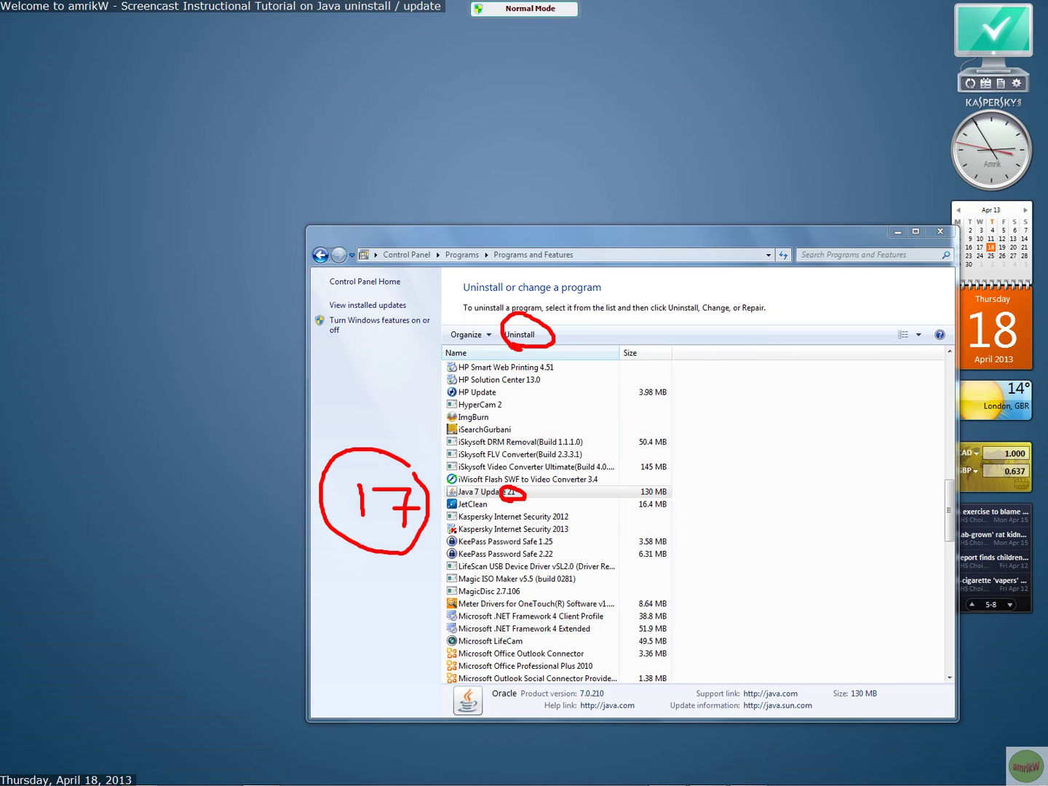
pyautogui.moveTo(382, 448); pyautogui.dragTo(492, 351)
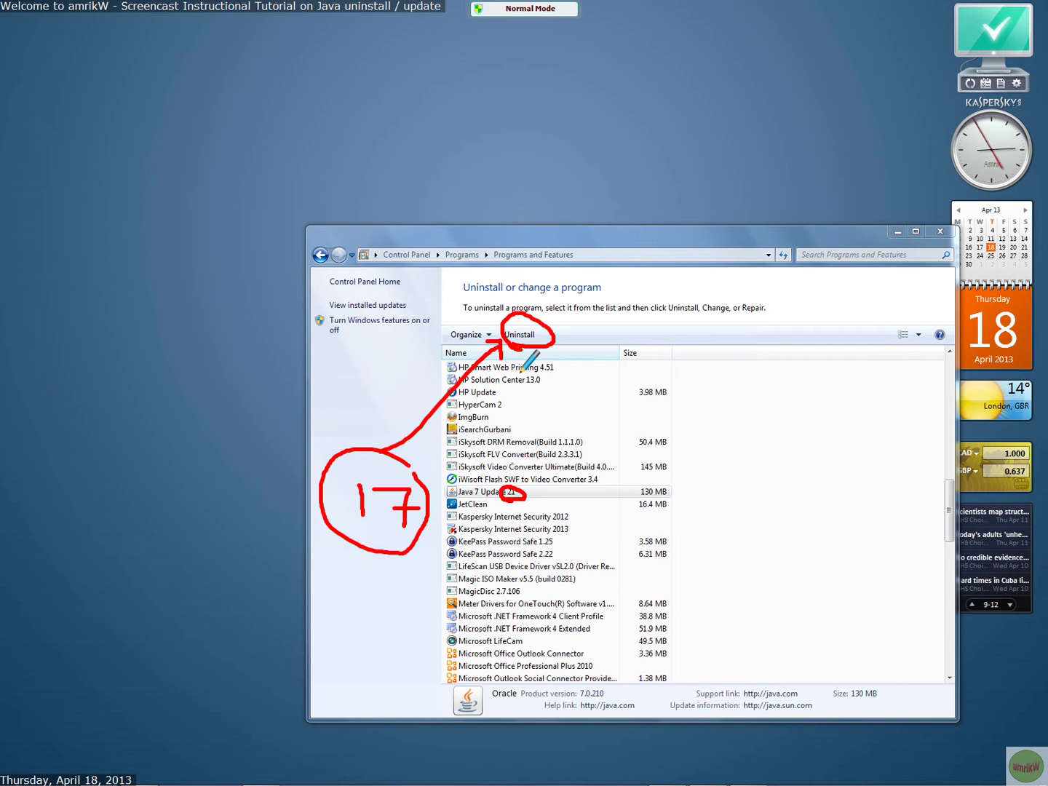
pyautogui.press('Escape')
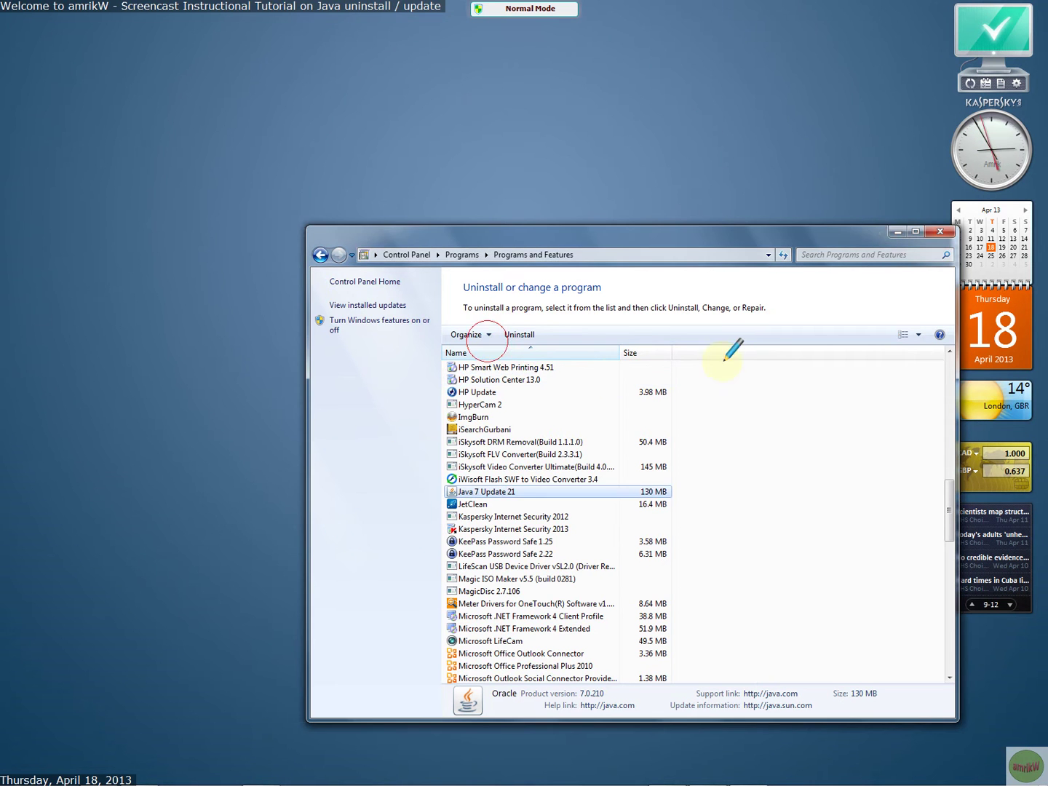
# Minimize the installed programs window and bring Internet Explorer back on the Java FAQ page.
pyautogui.click(899, 232)
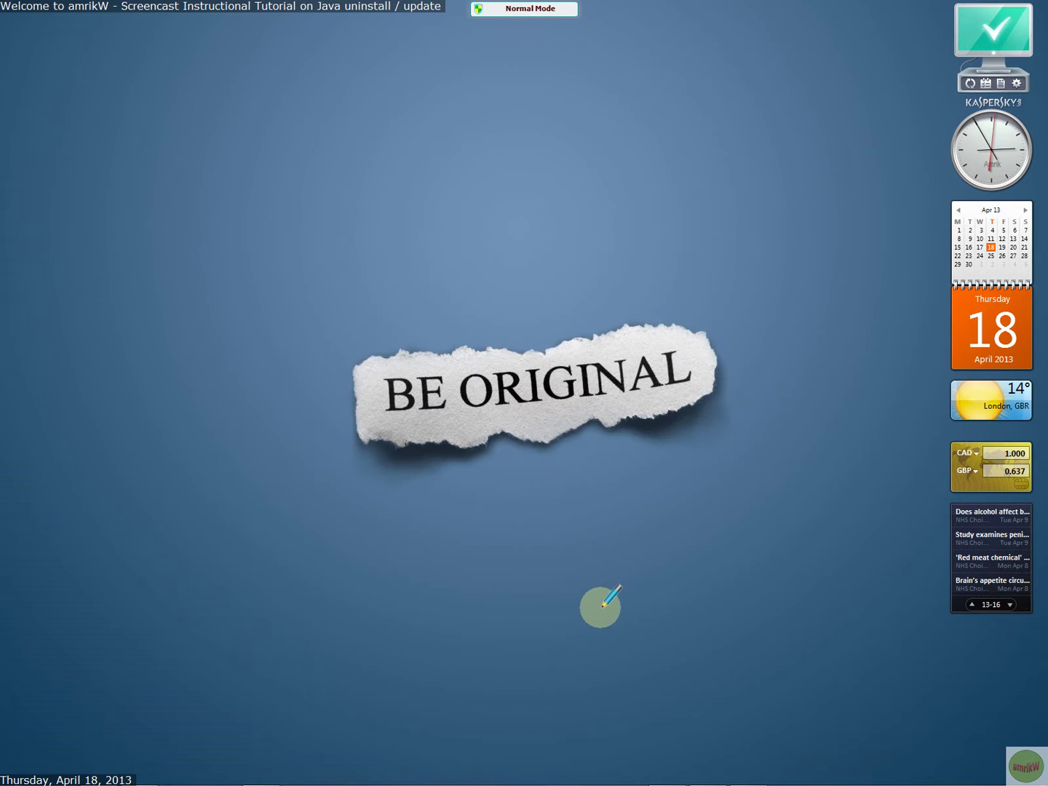
pyautogui.moveTo(764, 776)
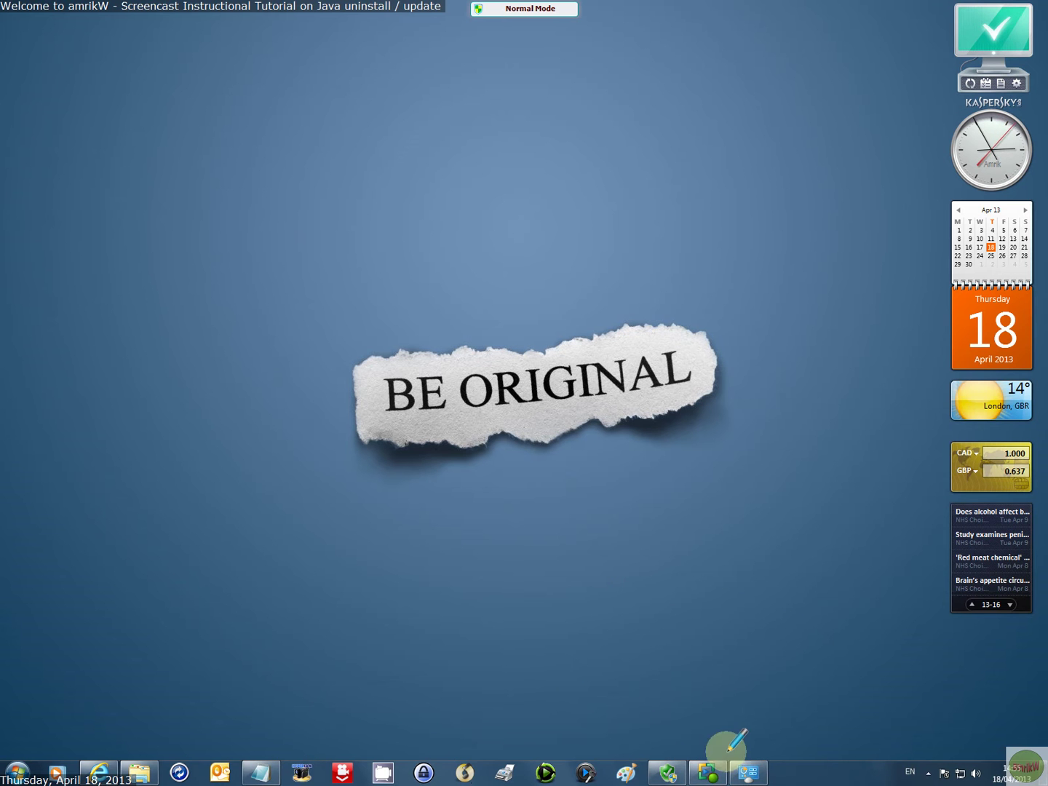
pyautogui.click(98, 771)
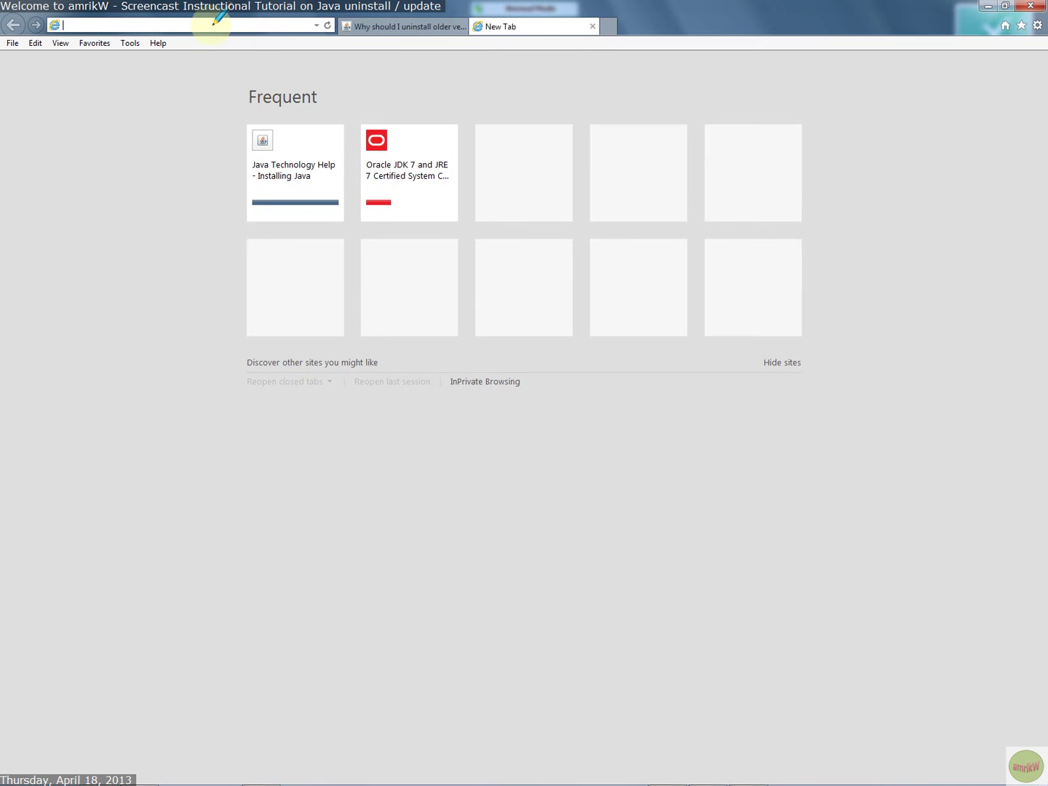
# Open Google in a new tab and enter 'evo unminstaller' into the search box.
pyautogui.click(999, 22)
pyautogui.click(1006, 26)
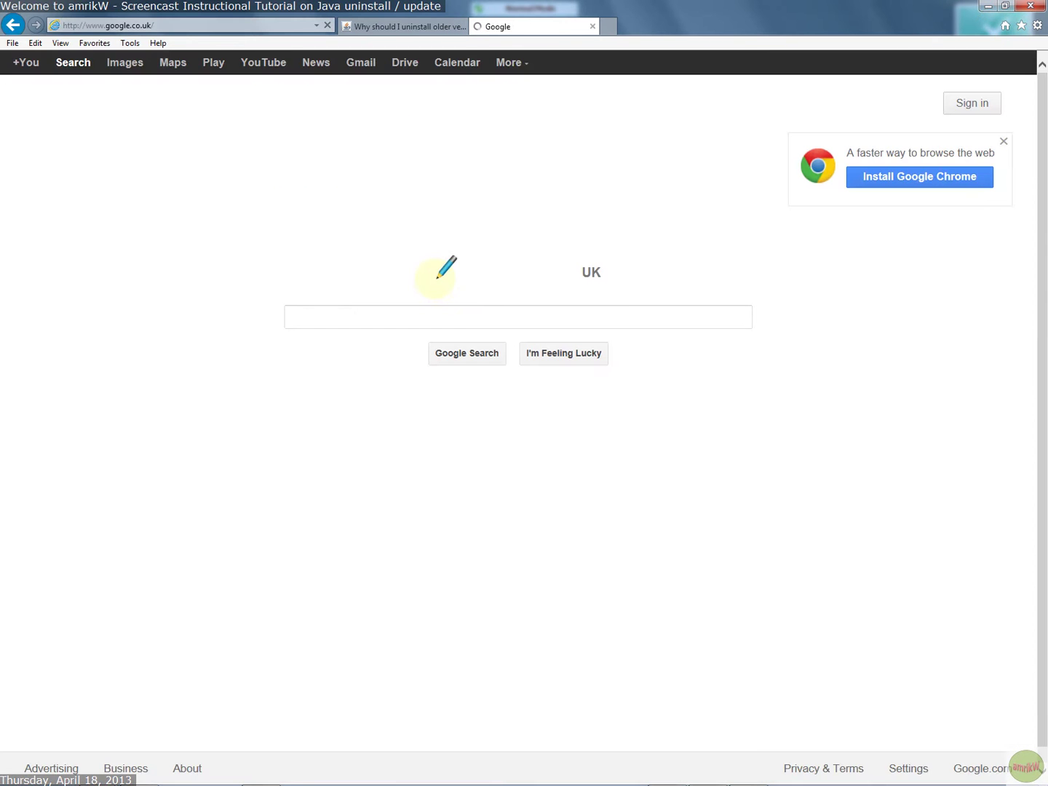
pyautogui.click(459, 320)
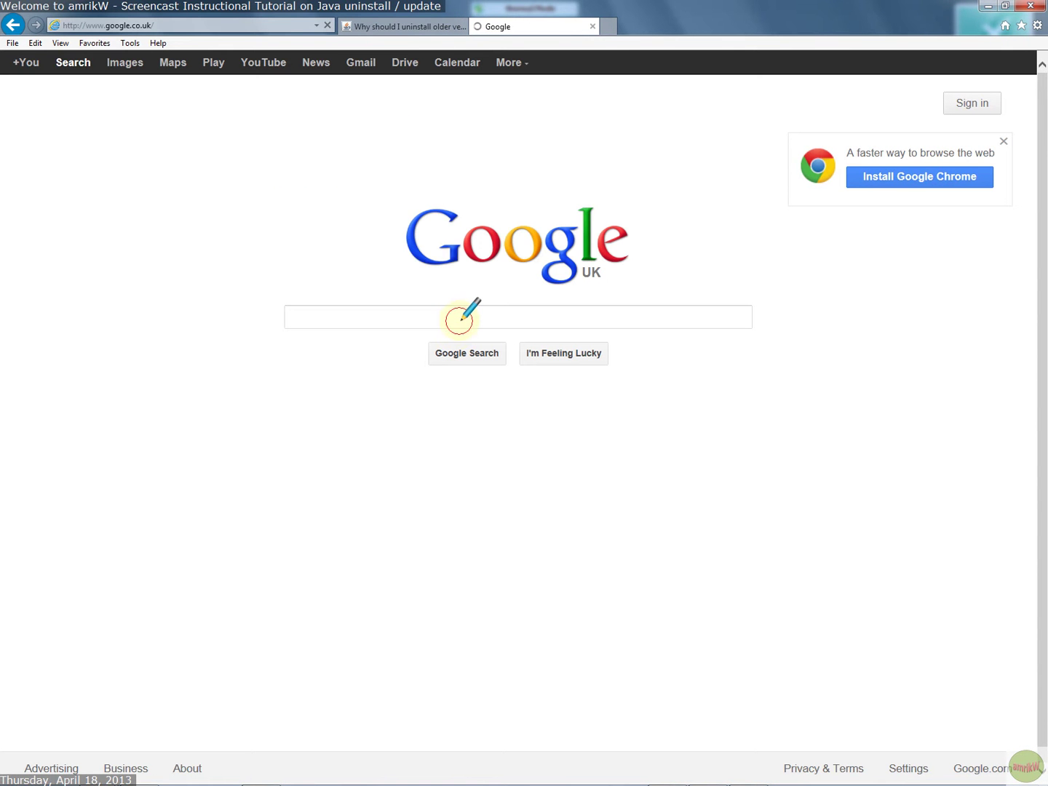
pyautogui.write('evo u')
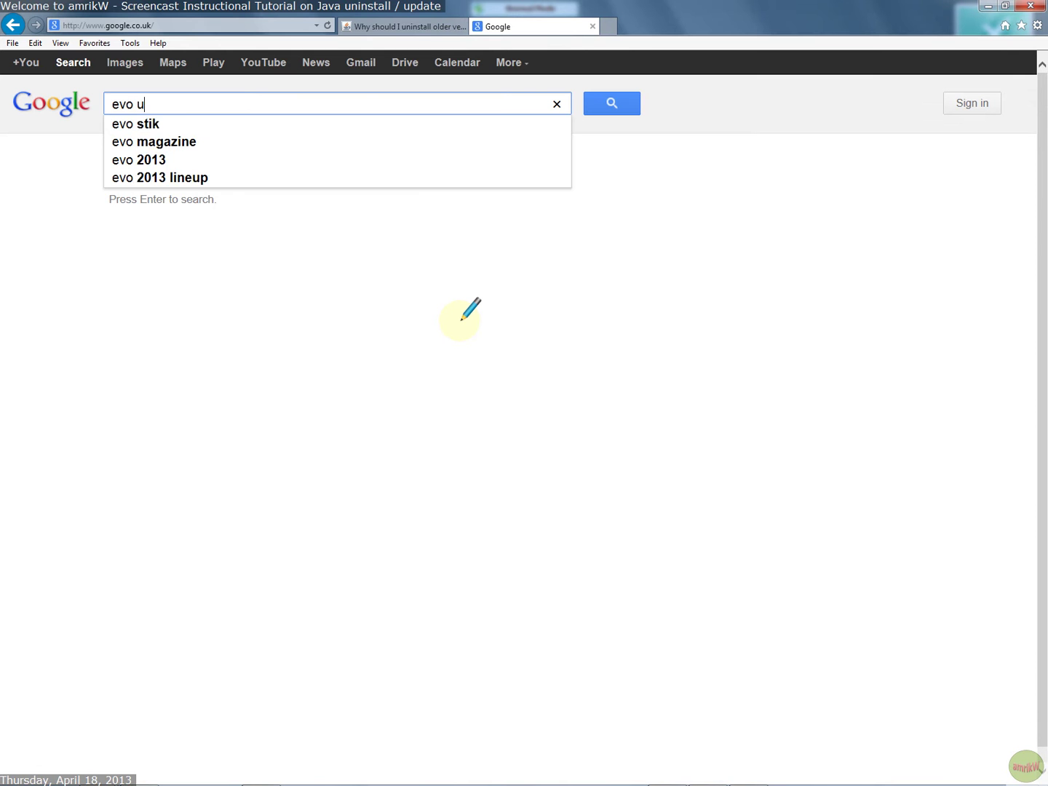
pyautogui.write('nminstaller')
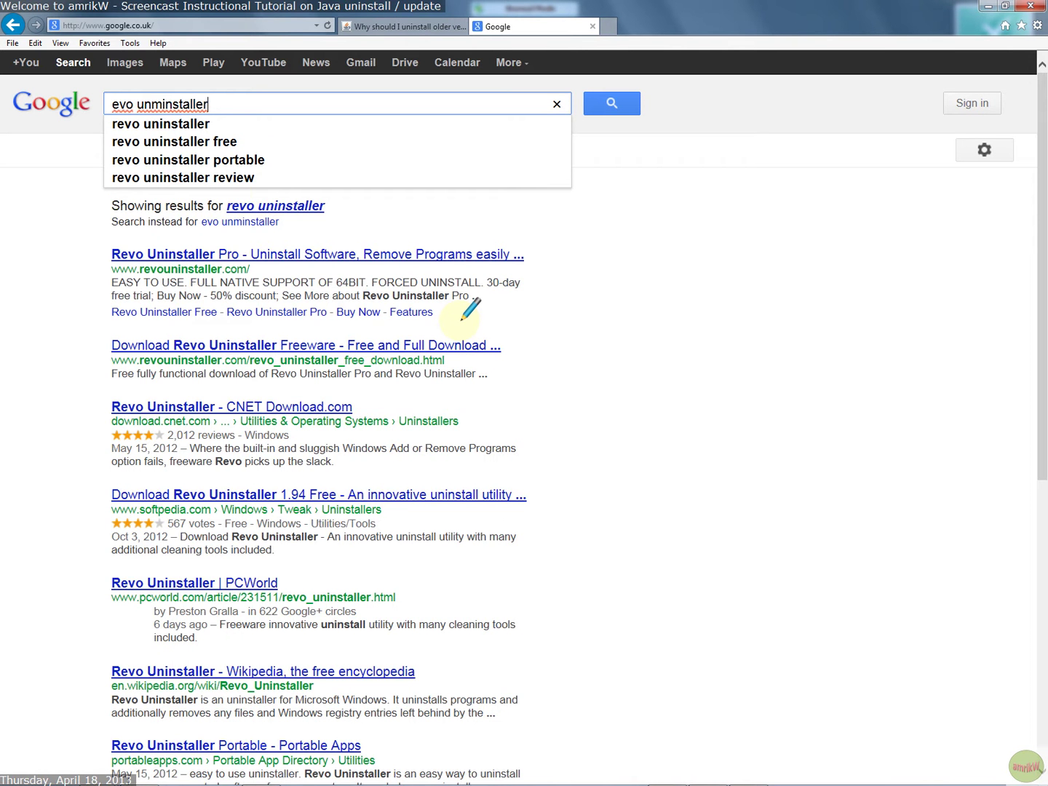
# Open the Revo Uninstaller free download page and scroll down to the Freeware download section.
pyautogui.click(271, 206)
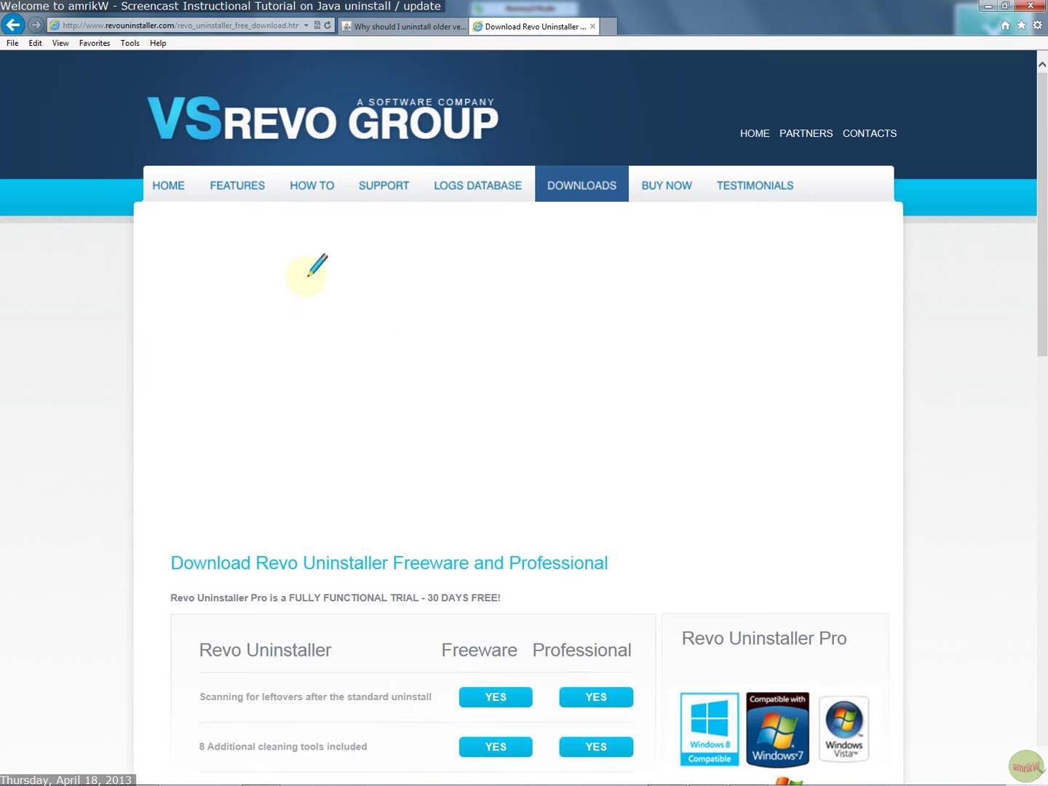
pyautogui.scroll(-5, 500, 333)
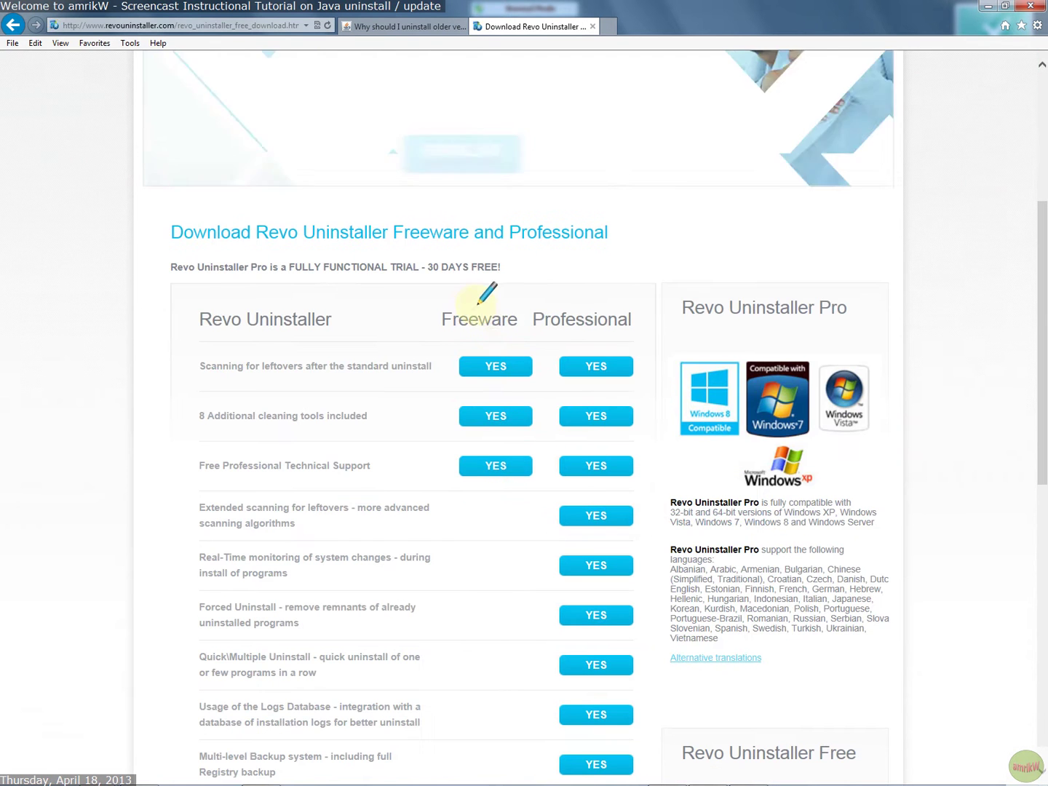
pyautogui.scroll(-5, 468, 327)
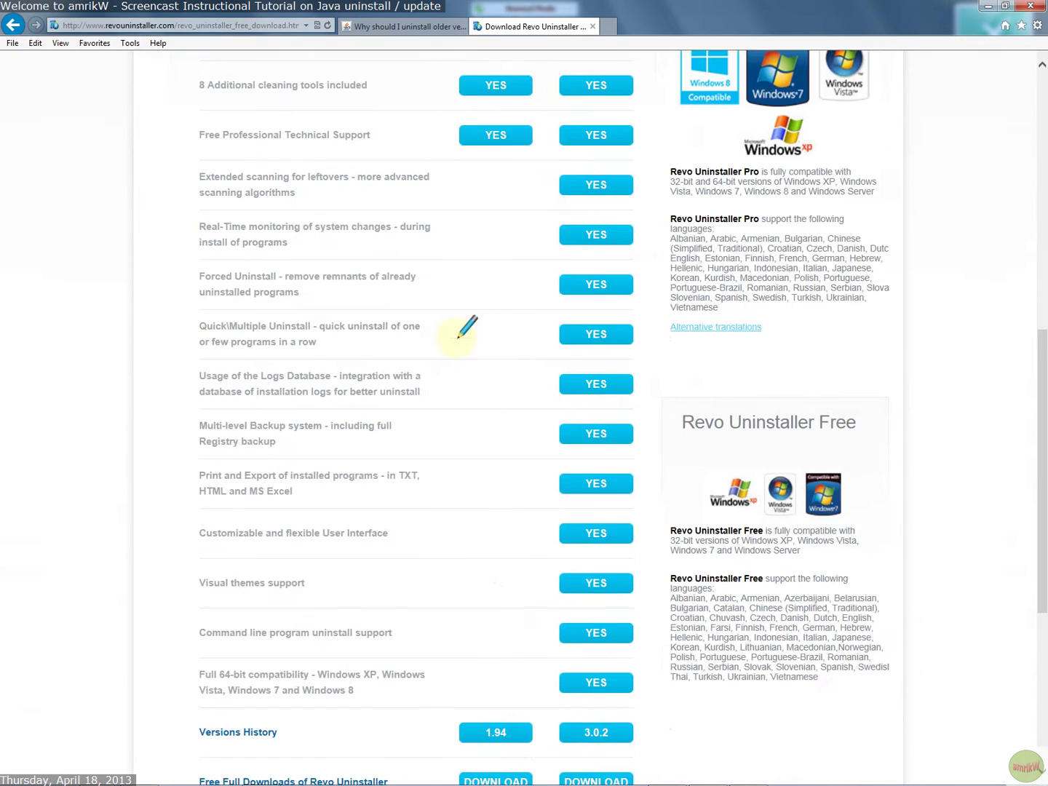
pyautogui.scroll(-5, 491, 560)
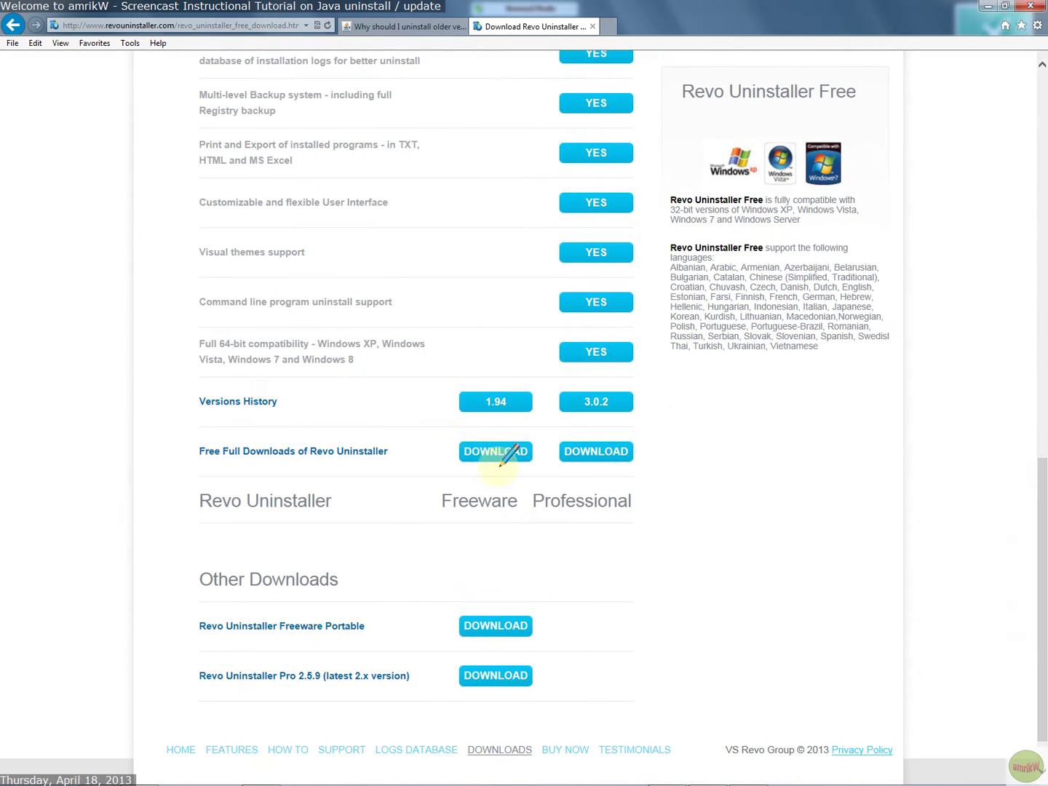
# Highlight the freeware version 1.94 download, then minimize Internet Explorer to show the desktop.
pyautogui.click(477, 407)
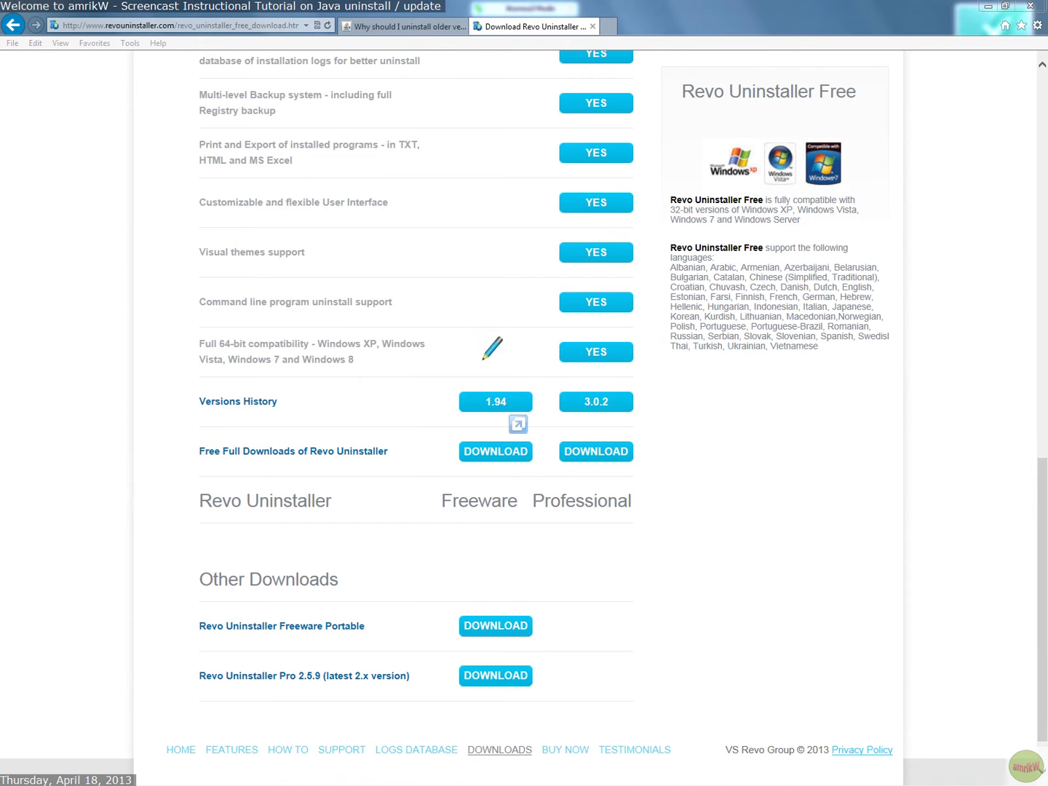
pyautogui.moveTo(441, 401)
pyautogui.mouseDown()
pyautogui.moveTo(435, 412)
pyautogui.moveTo(526, 520)
pyautogui.moveTo(513, 347)
pyautogui.moveTo(436, 409)
pyautogui.moveTo(451, 491)
pyautogui.moveTo(428, 506)
pyautogui.moveTo(514, 533)
pyautogui.moveTo(432, 483)
pyautogui.moveTo(423, 514)
pyautogui.mouseUp()
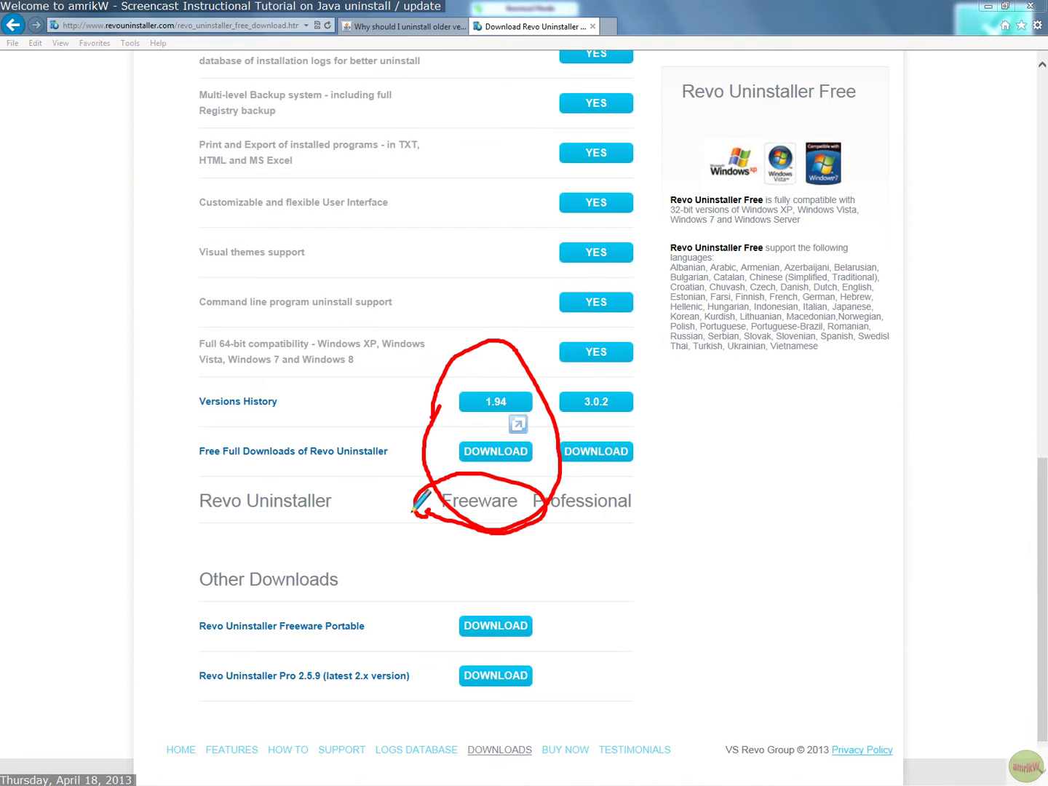
pyautogui.moveTo(421, 449)
pyautogui.mouseDown()
pyautogui.moveTo(353, 446)
pyautogui.moveTo(451, 448)
pyautogui.moveTo(400, 469)
pyautogui.mouseUp()
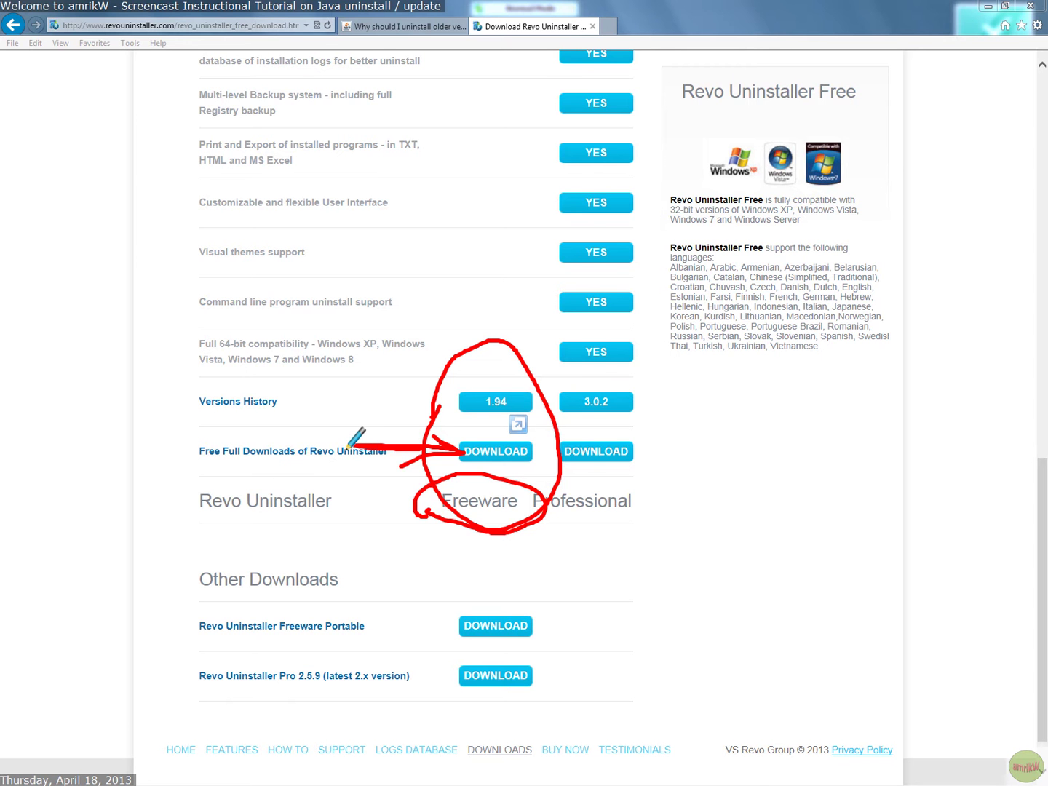
pyautogui.press('Escape')
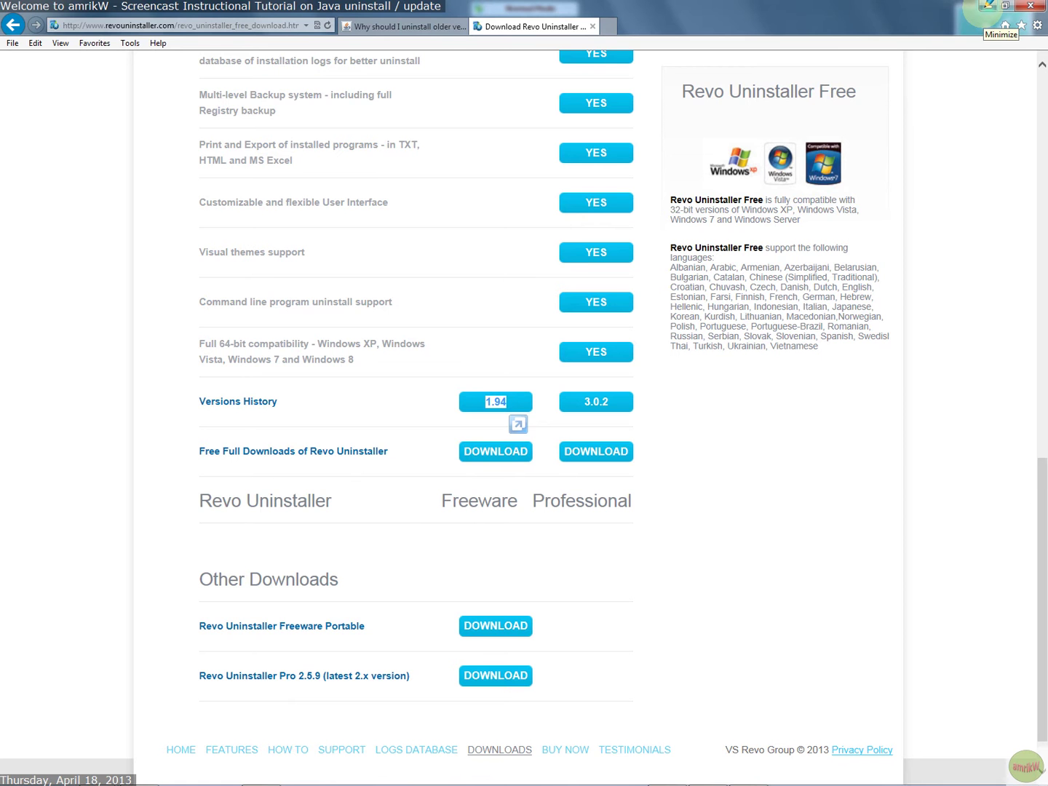
pyautogui.click(986, 6)
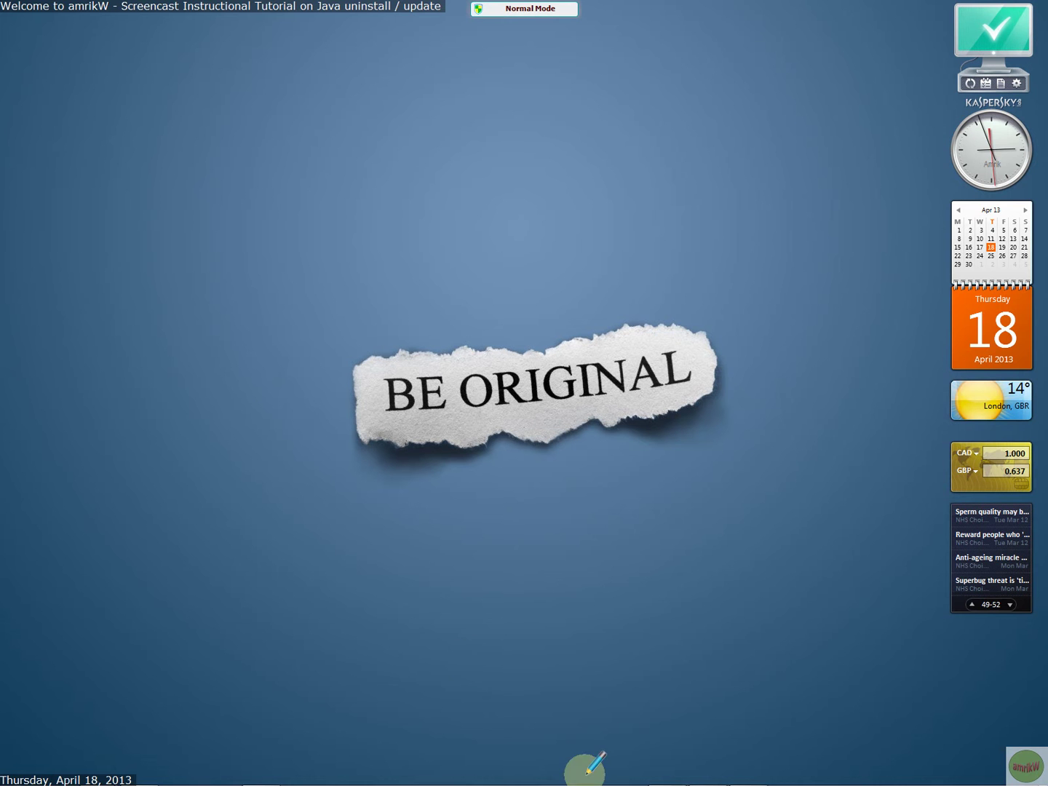
pyautogui.moveTo(618, 775)
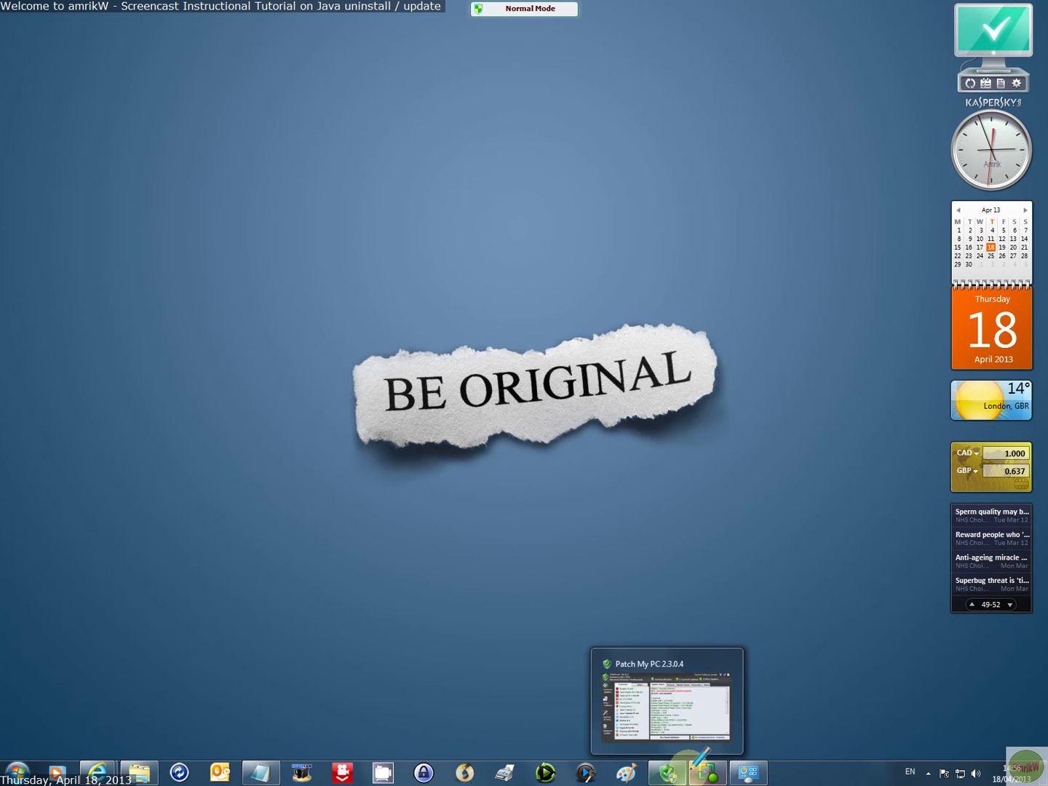
pyautogui.moveTo(700, 770)
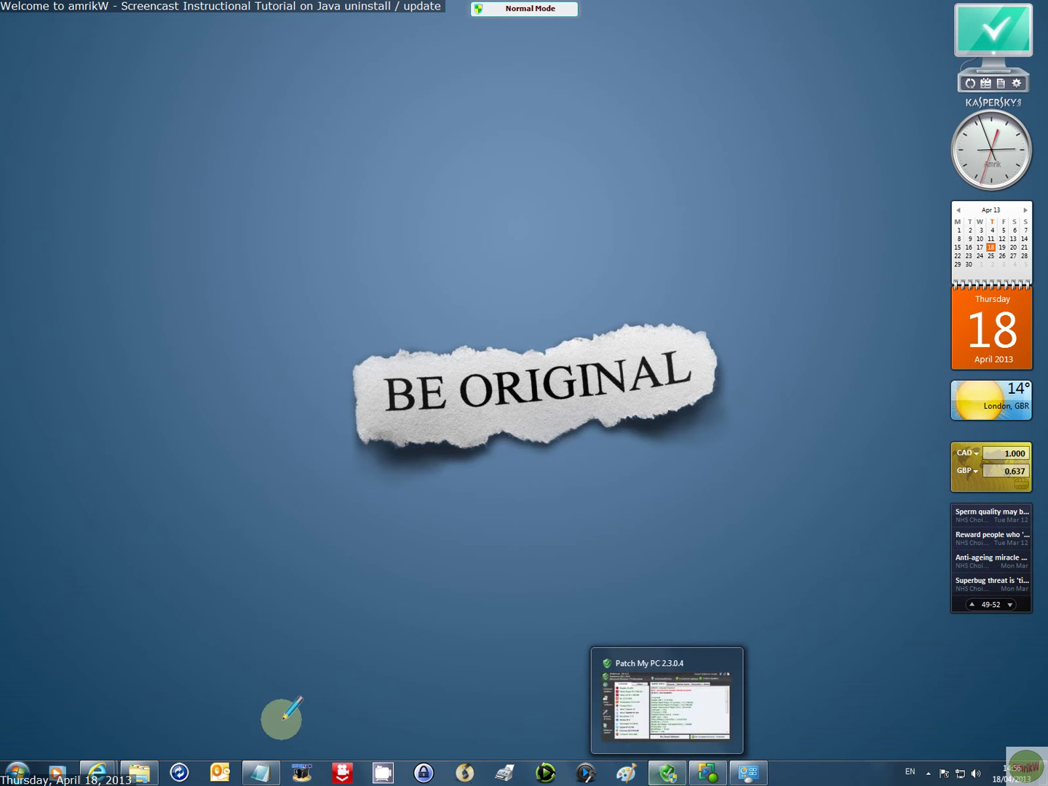
pyautogui.click(142, 765)
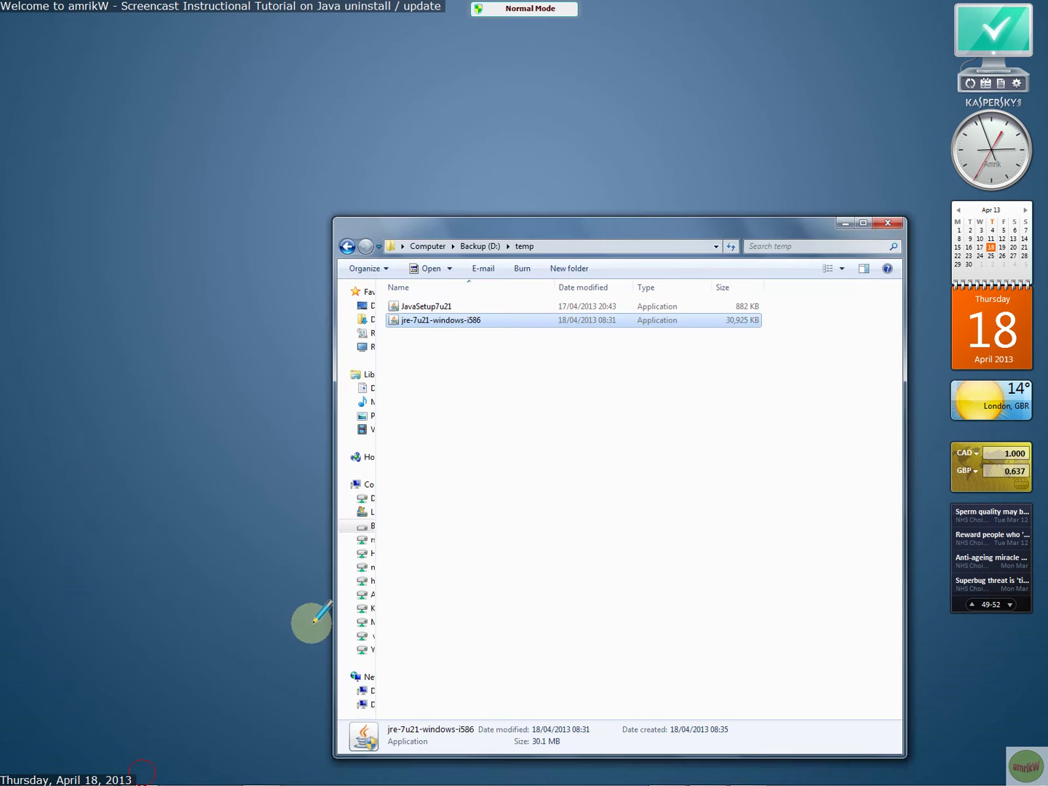
pyautogui.click(844, 219)
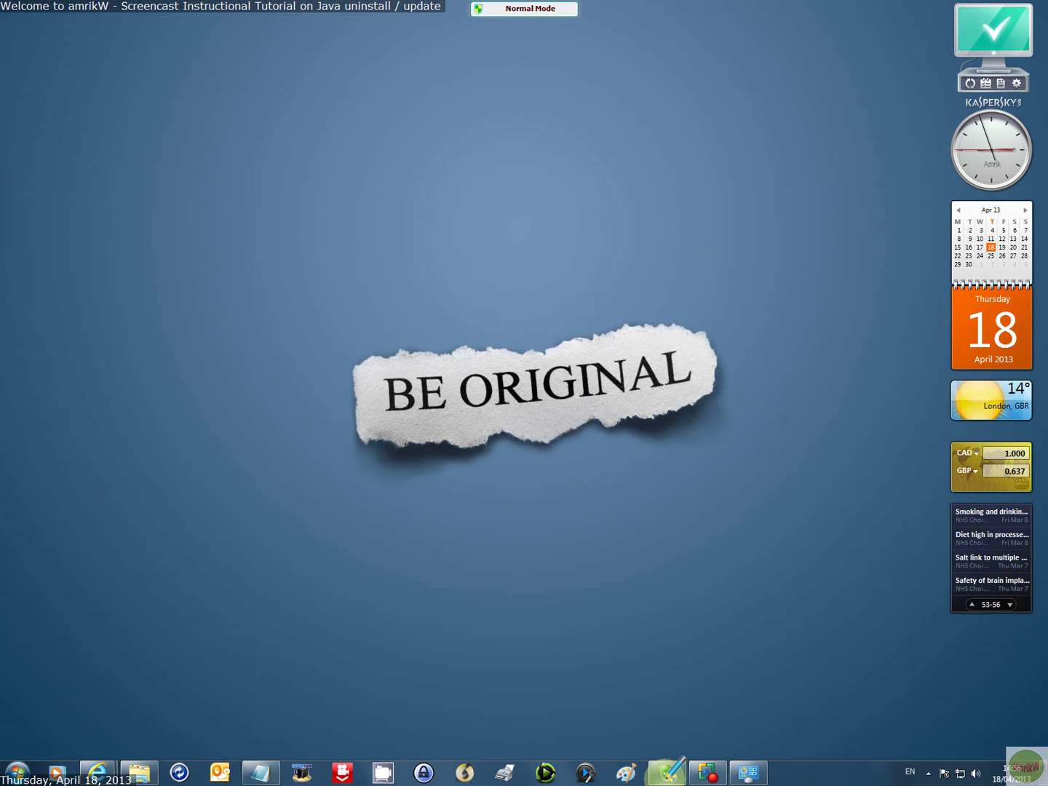
pyautogui.moveTo(672, 774)
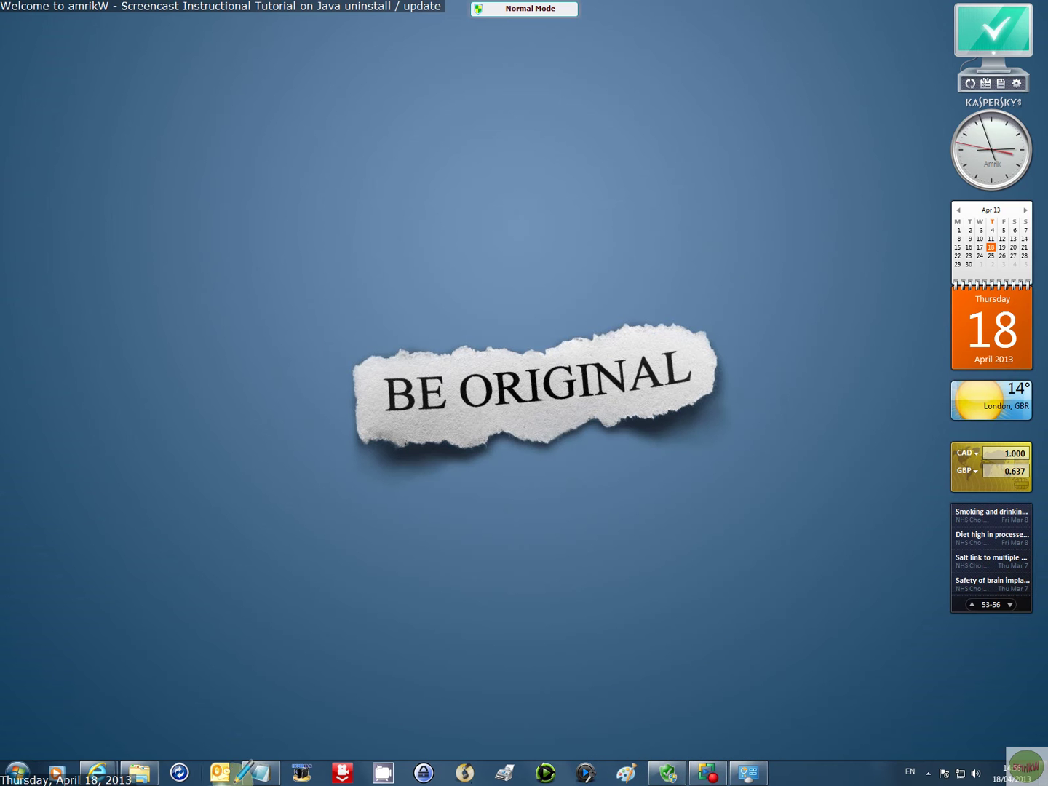
pyautogui.moveTo(127, 769)
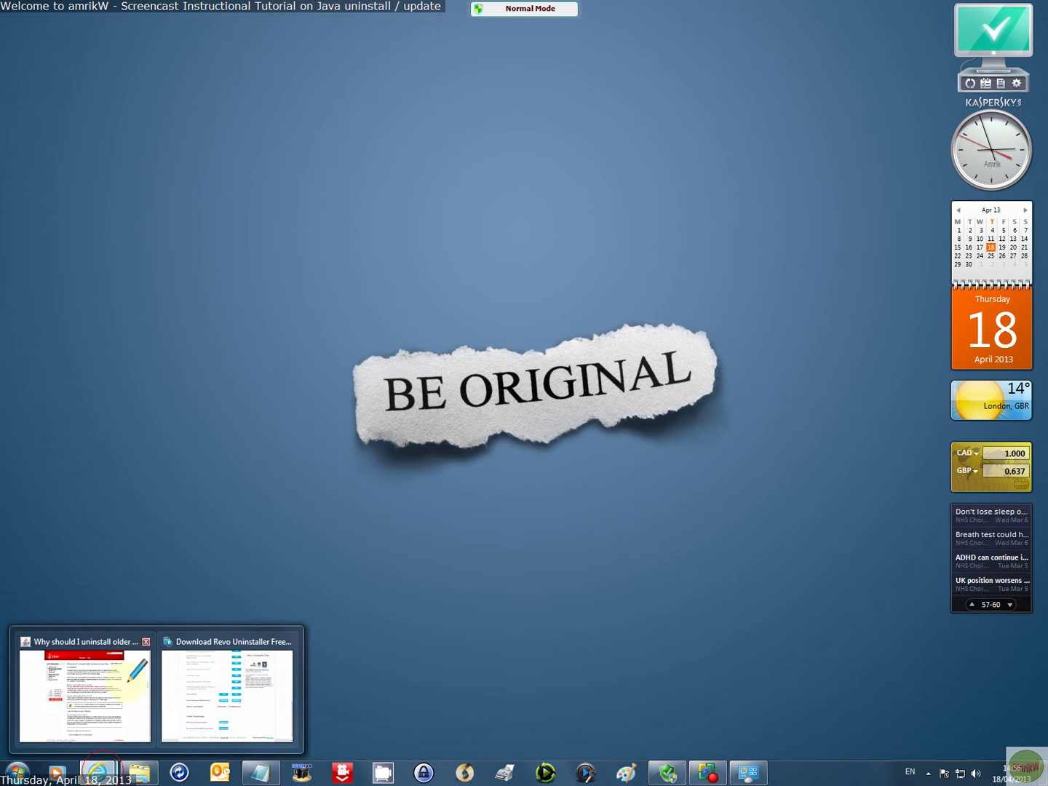
# Restore the Java FAQ page and run java.com's Verify Java version check, allowing the applet.
pyautogui.click(126, 683)
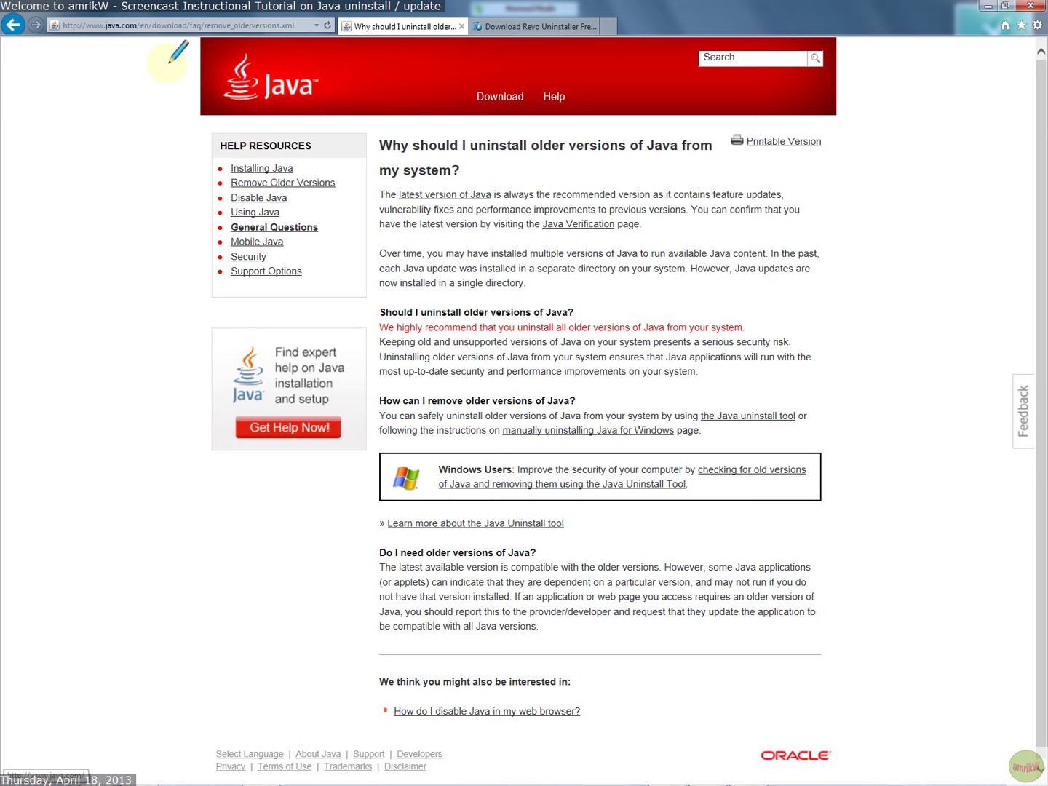
pyautogui.click(580, 226)
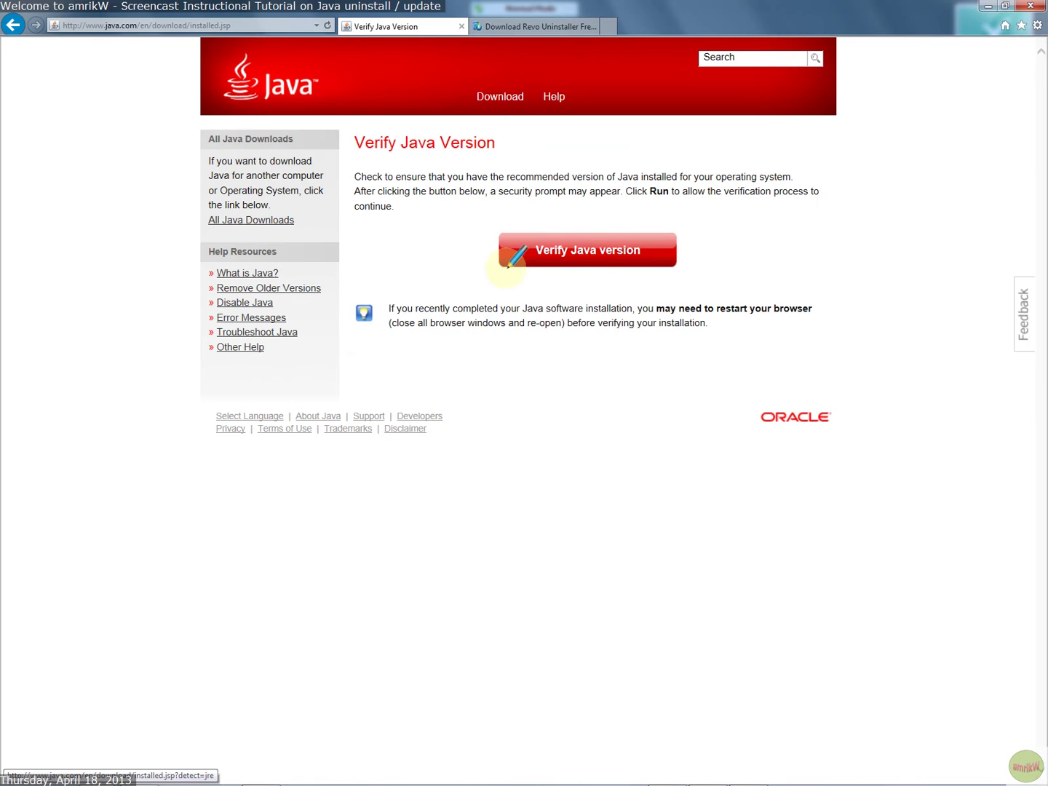
pyautogui.click(588, 247)
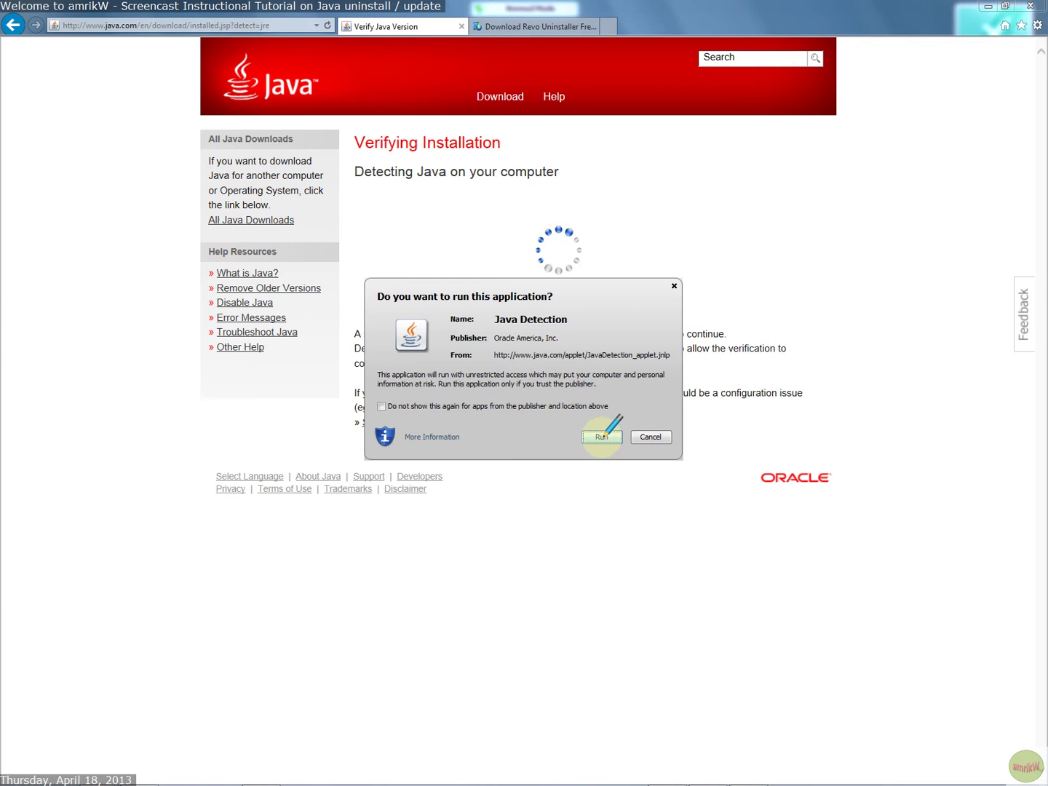
pyautogui.click(602, 437)
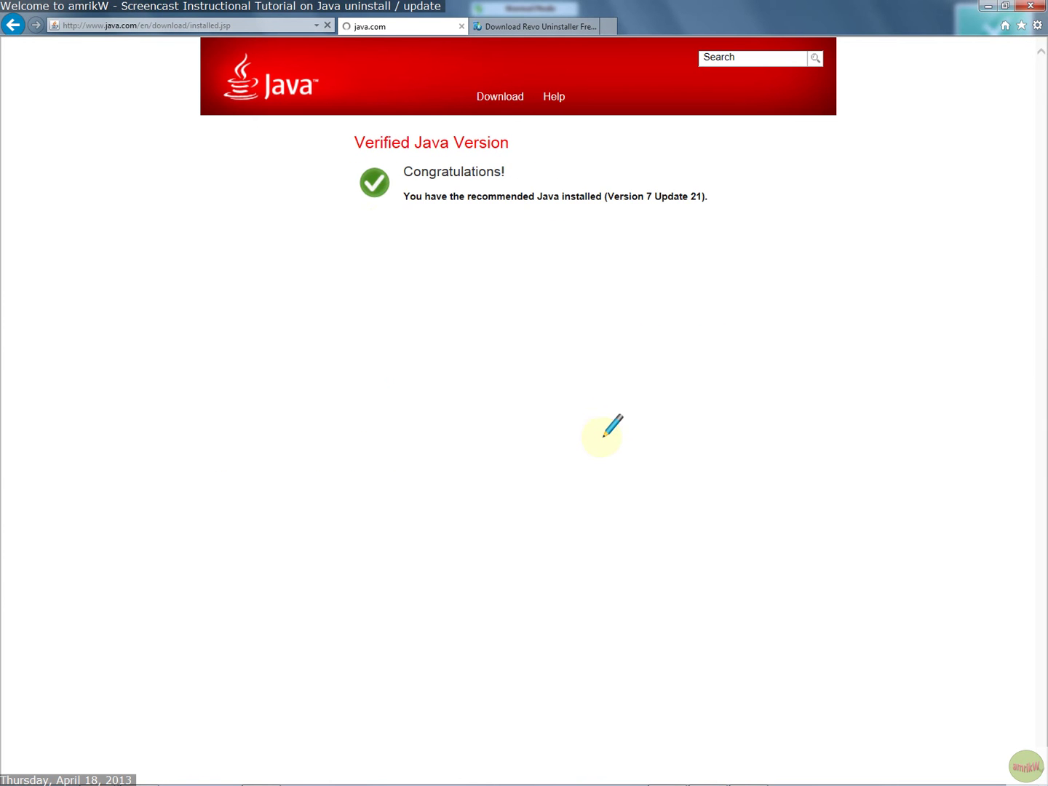
# Highlight the message confirming Java Version 7 Update 21 is installed.
pyautogui.click(577, 200)
pyautogui.moveTo(577, 201); pyautogui.dragTo(712, 194)
pyautogui.click(709, 246)
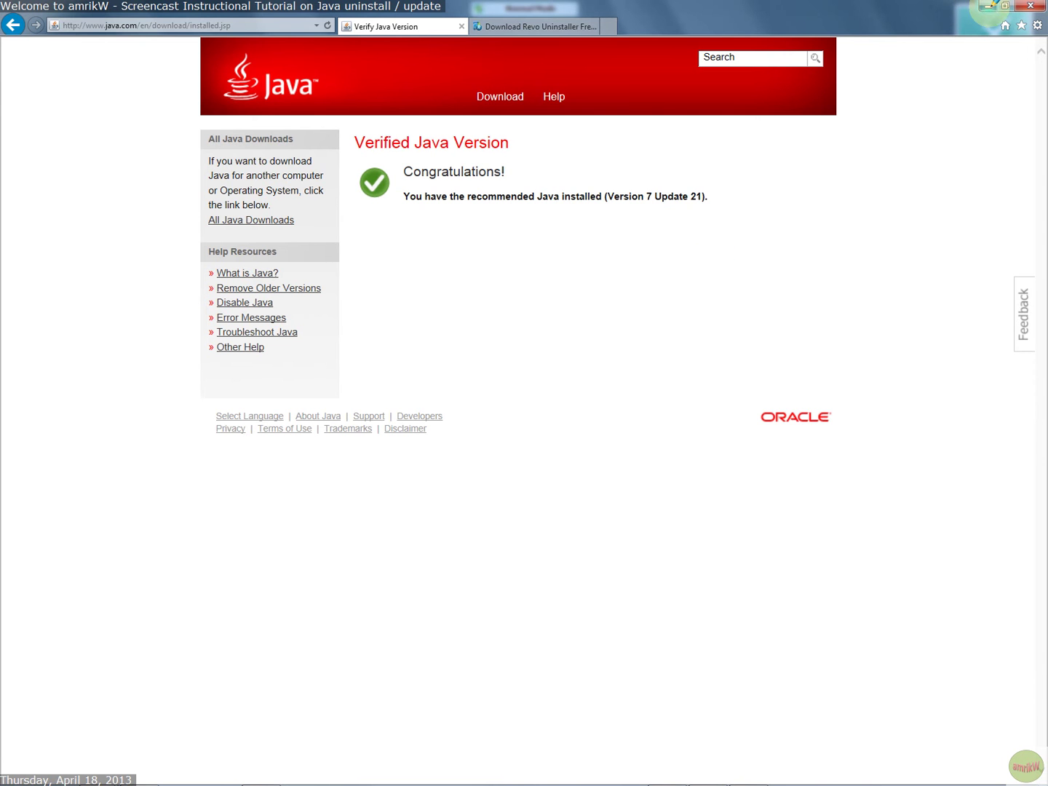
# Review Patch My PC's all-compliant update status listing Java 7 Update 21, then close it.
pyautogui.moveTo(728, 779)
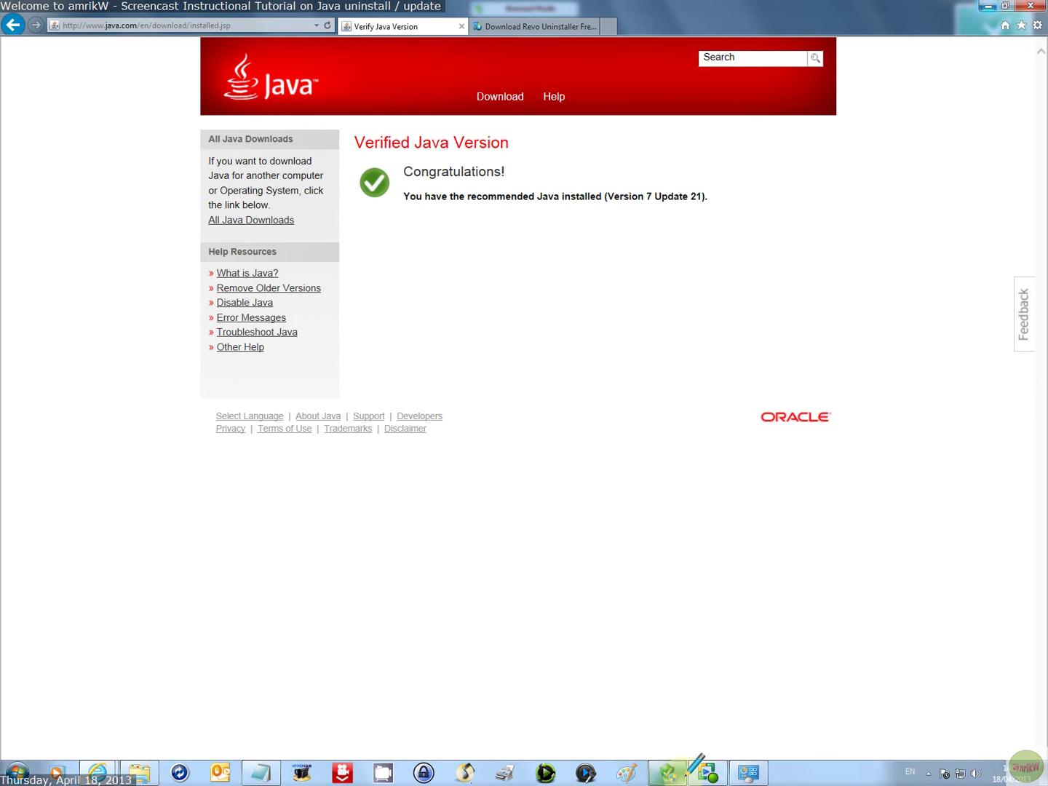
pyautogui.click(668, 771)
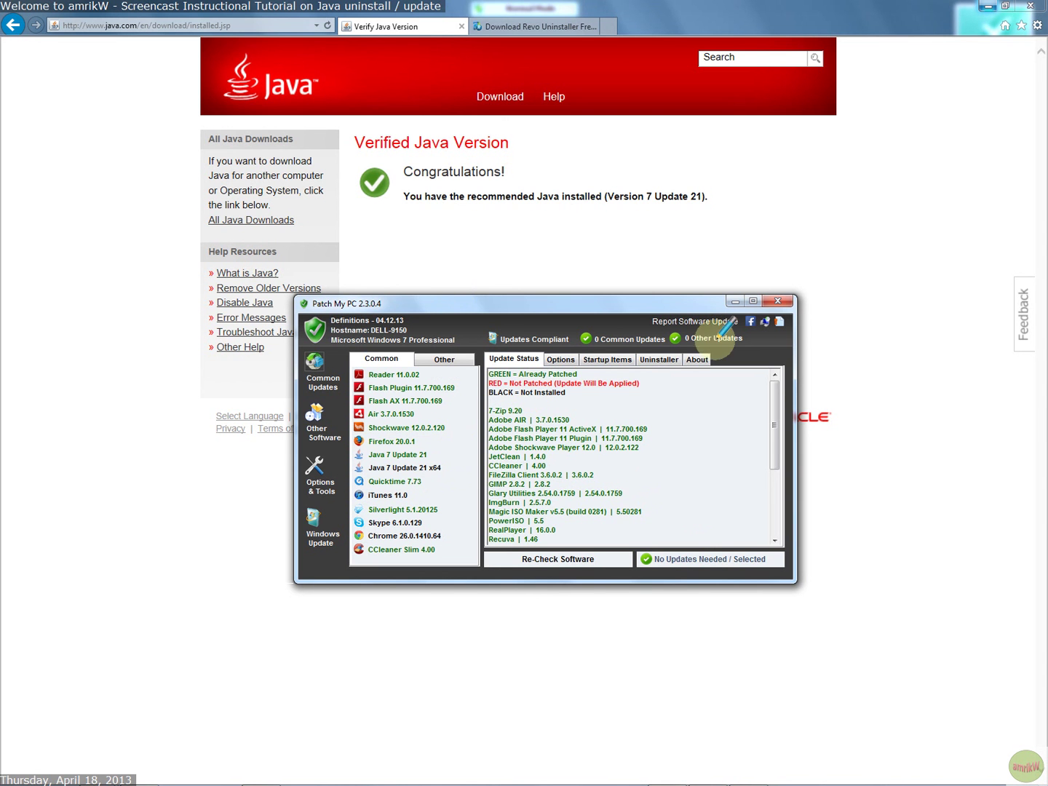
pyautogui.click(777, 300)
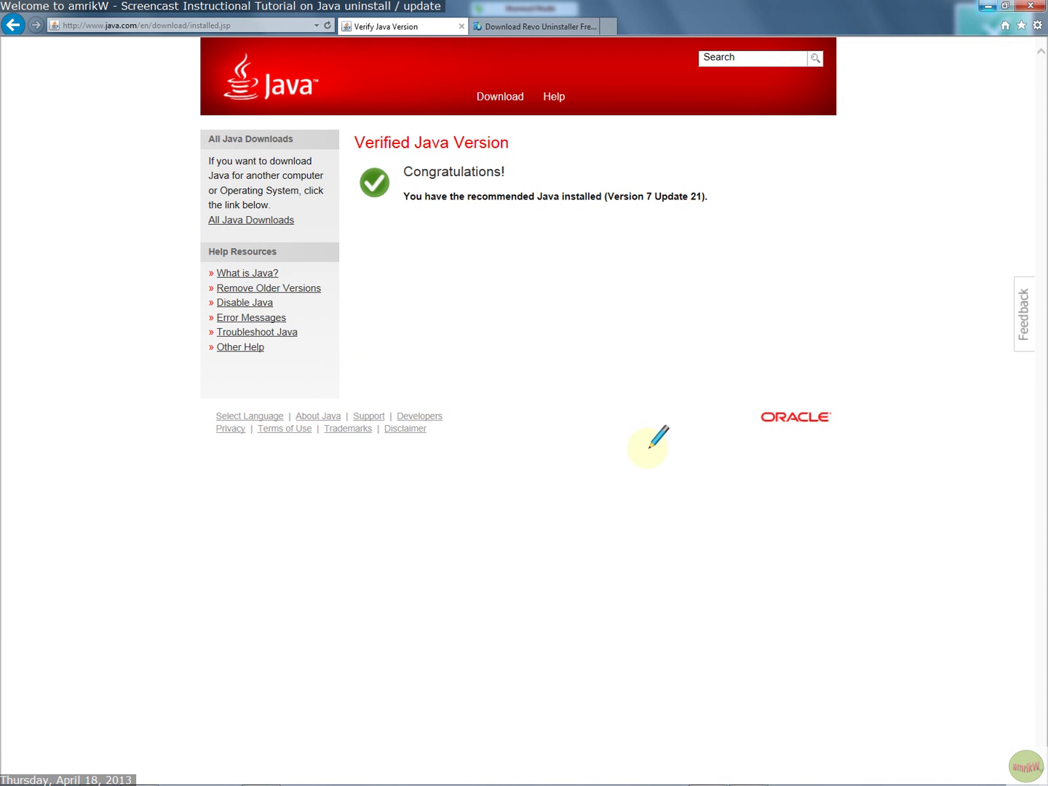